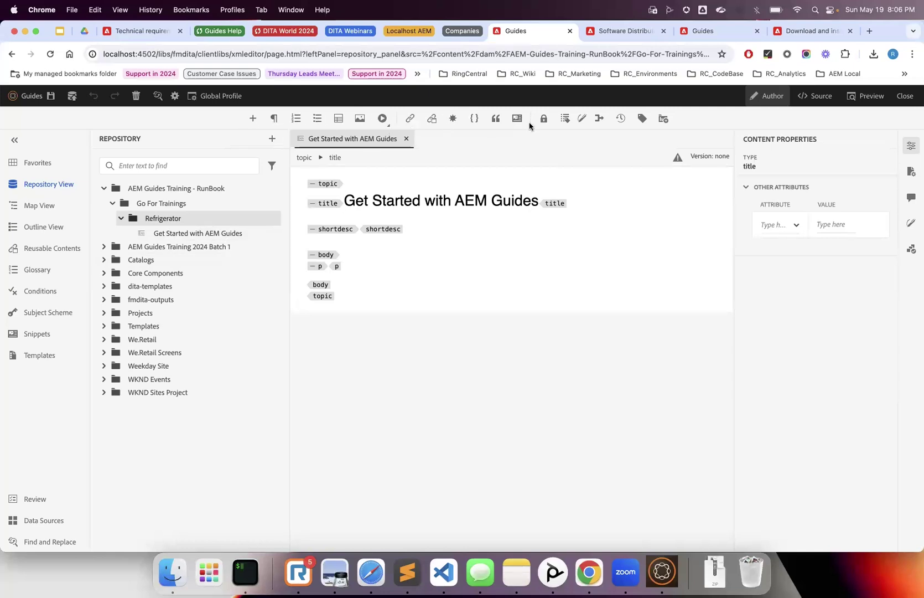
left_click(254, 118)
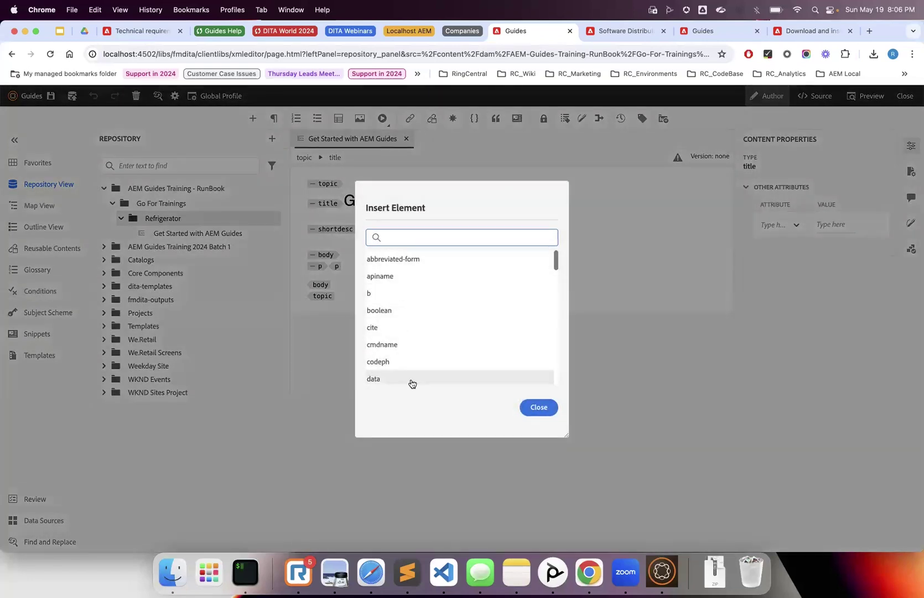
scroll(411, 376, "down", 10)
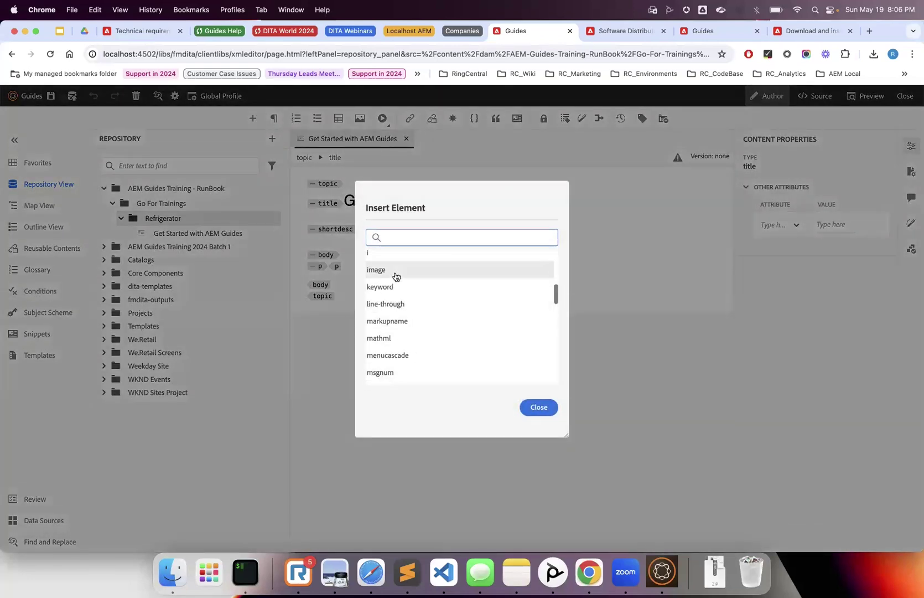
scroll(384, 344, "down", 1)
scroll(385, 344, "down", 6)
scroll(381, 376, "down", 5)
scroll(392, 351, "down", 4)
scroll(394, 272, "up", 2)
scroll(394, 274, "up", 12)
scroll(394, 266, "up", 3)
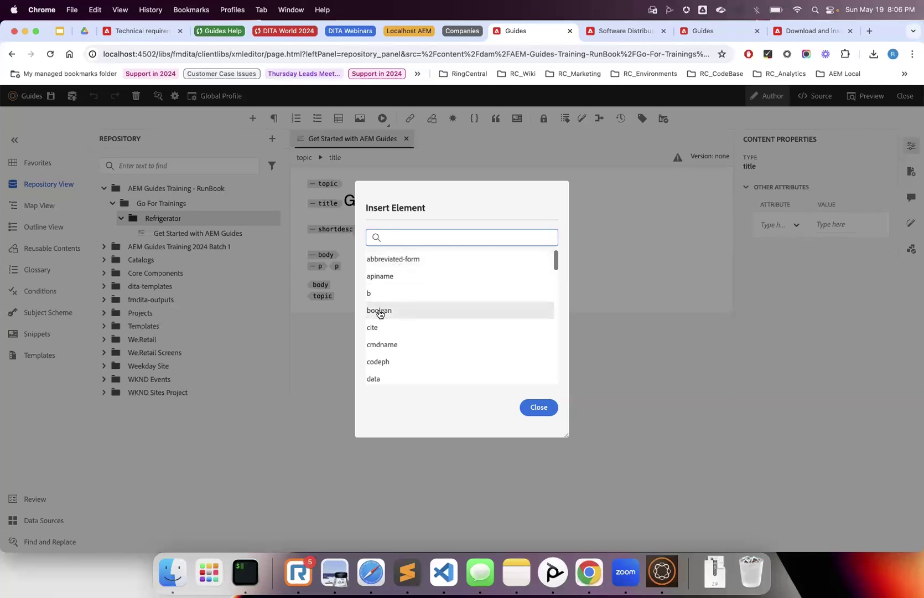
scroll(386, 363, "down", 5)
scroll(391, 331, "down", 5)
Step: Place the caret in the short description and choose an image element to insert
left_click(537, 407)
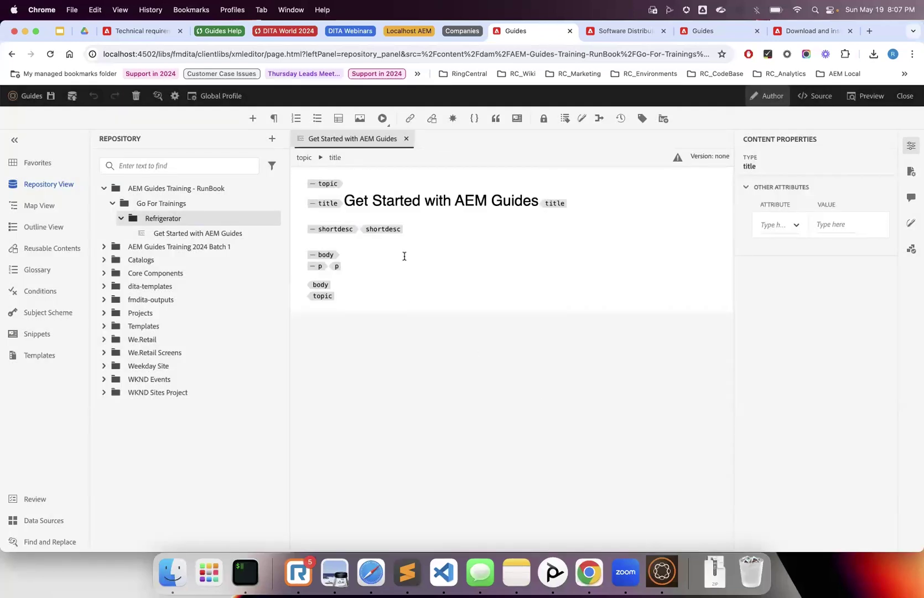
left_click(359, 229)
left_click(252, 119)
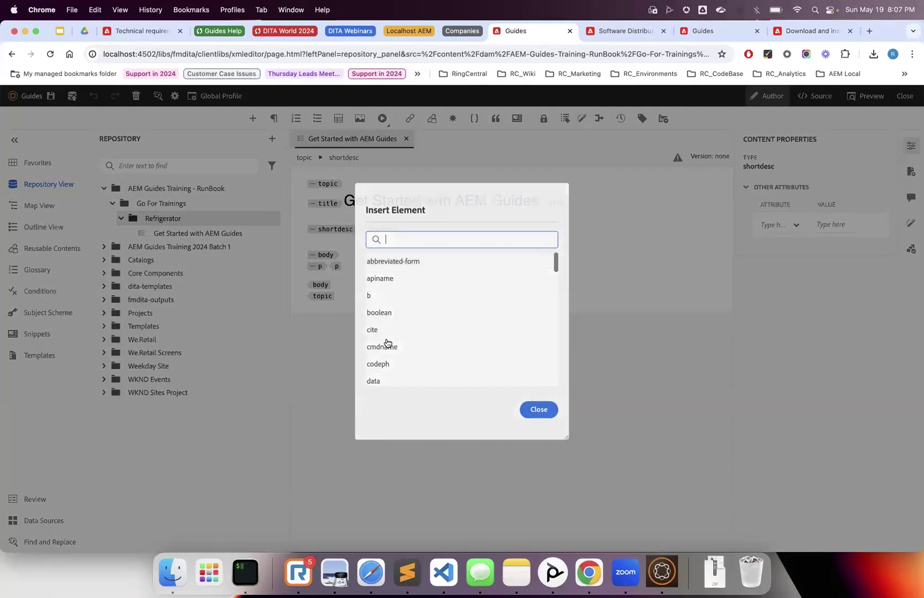
scroll(388, 340, "down", 8)
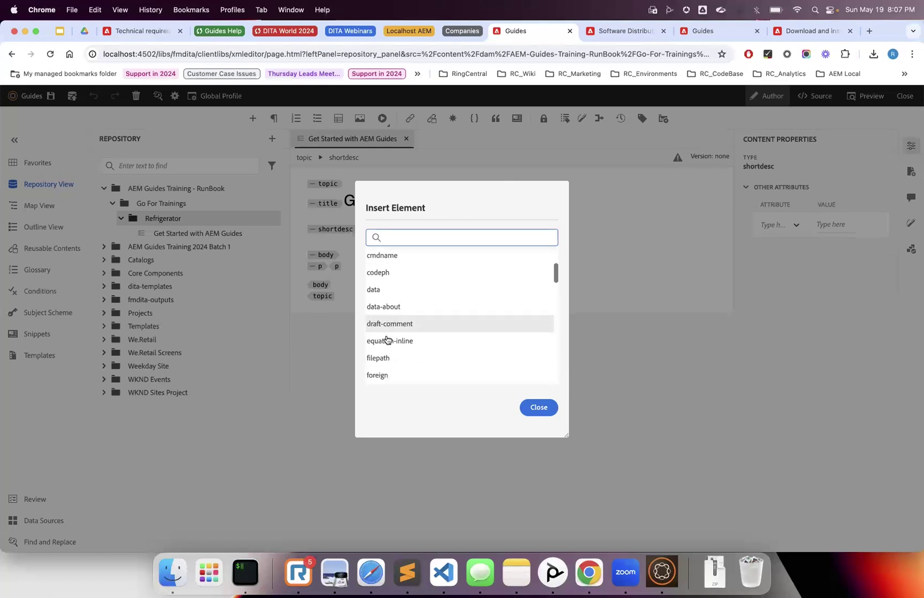
scroll(387, 340, "down", 2)
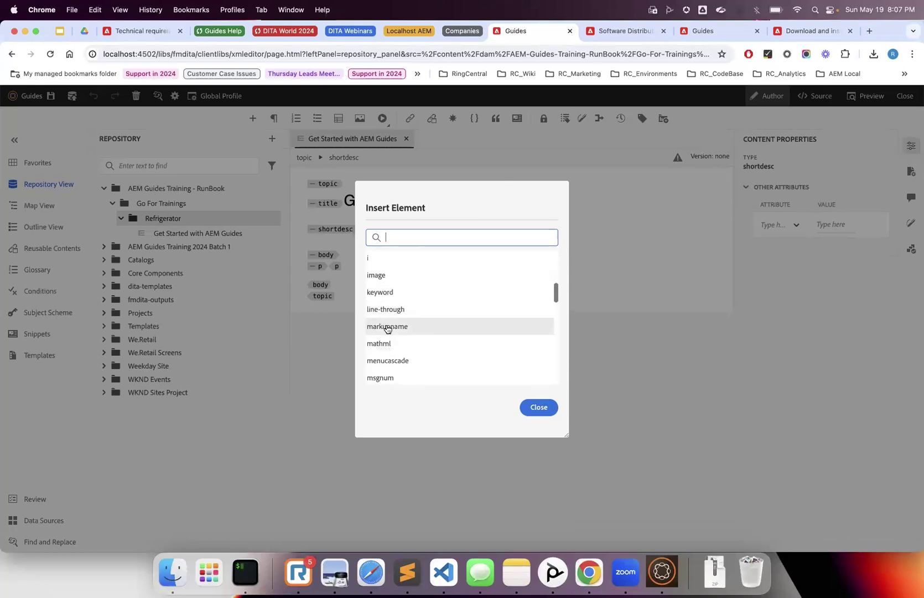
scroll(394, 299, "up", 1)
left_click(396, 275)
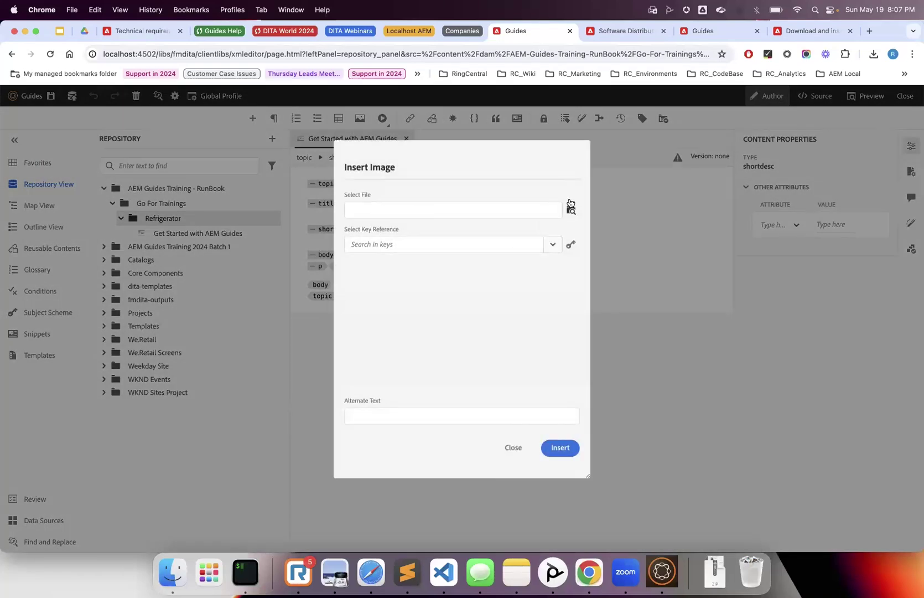
Step: Pick images/electric-power.png and insert it with alternate text 'Electric Power Outlet'
left_click(570, 210)
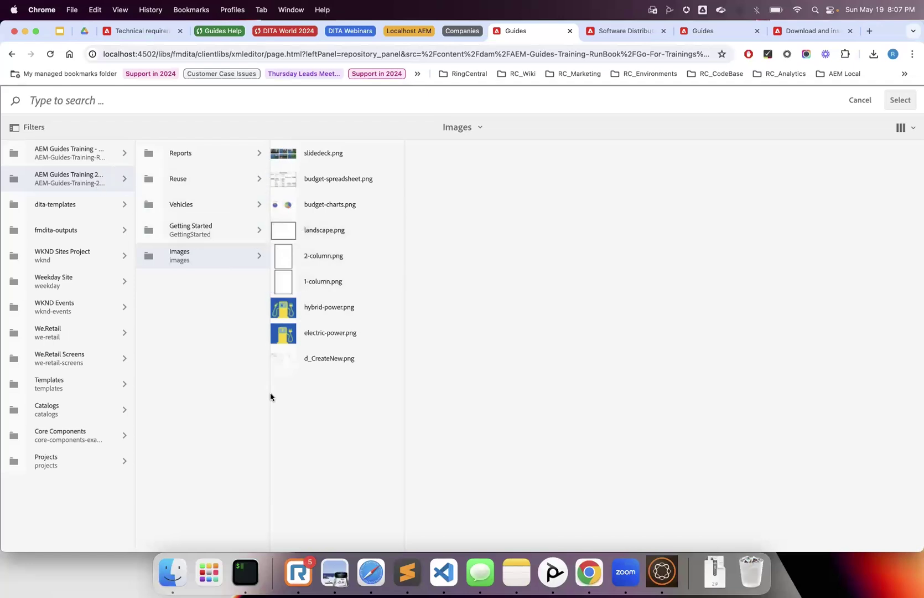
mouse_move(281, 337)
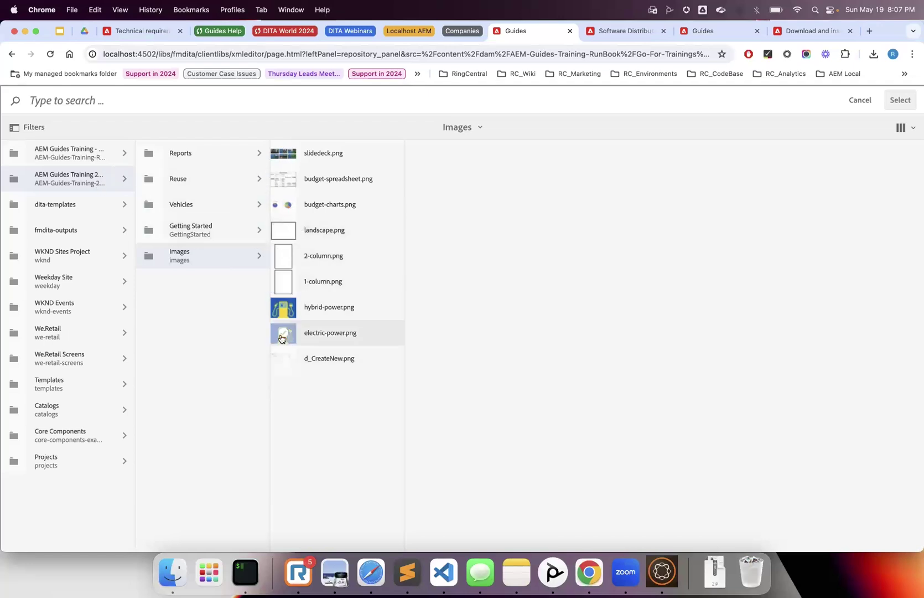
left_click(281, 338)
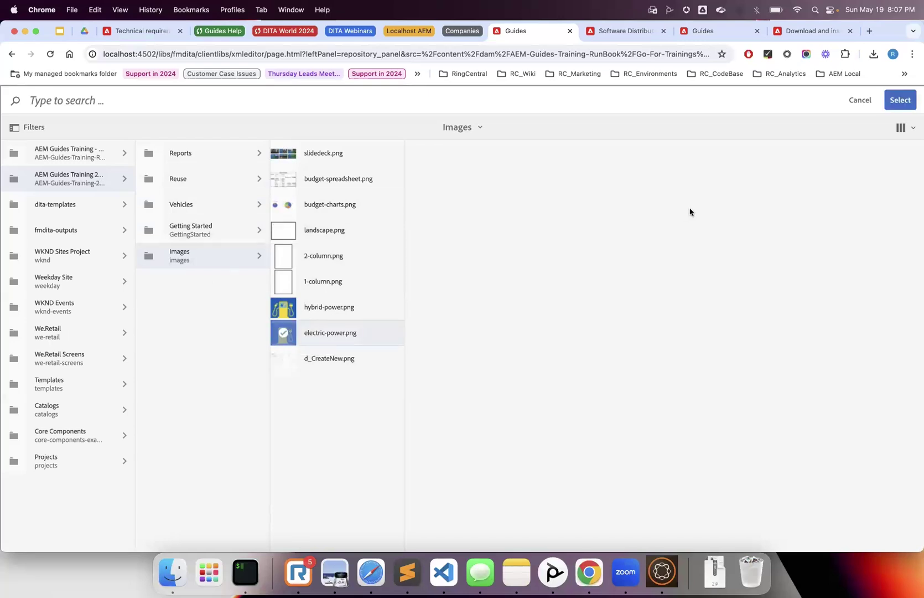
left_click(901, 99)
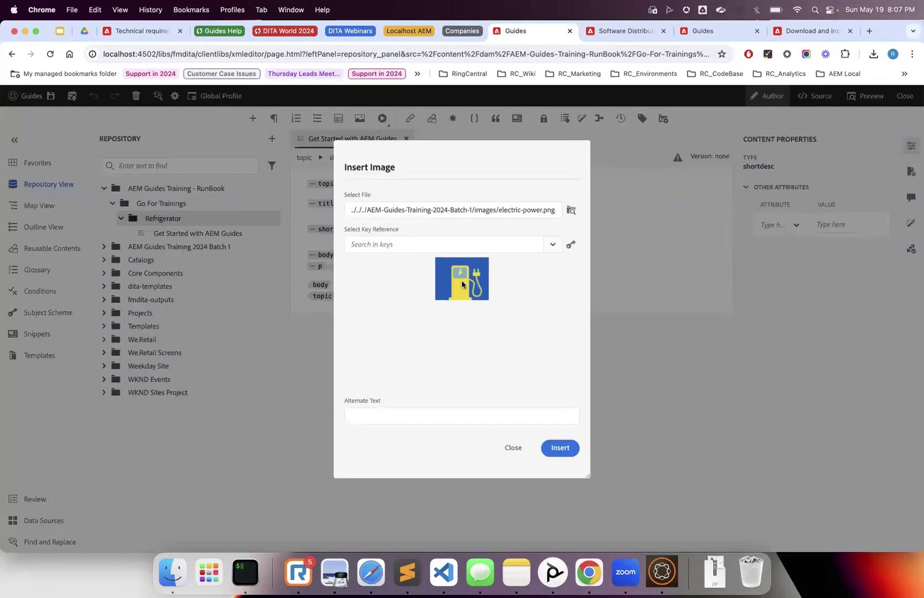
left_click(405, 246)
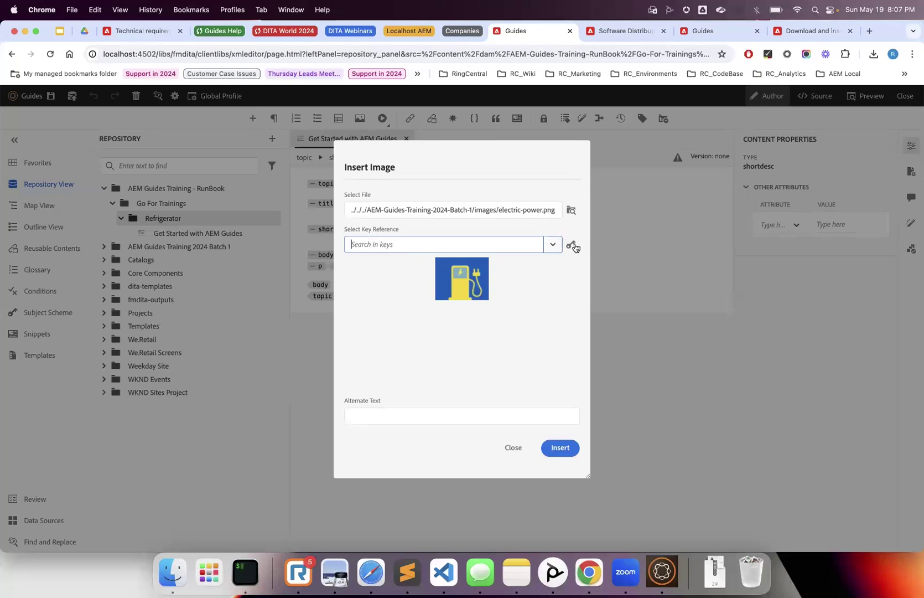
left_click(388, 419)
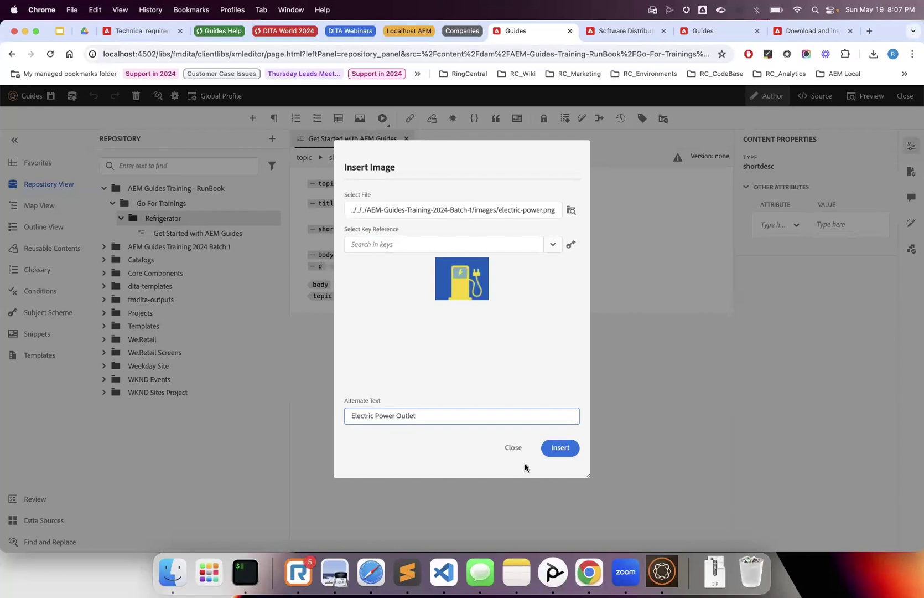
left_click(561, 450)
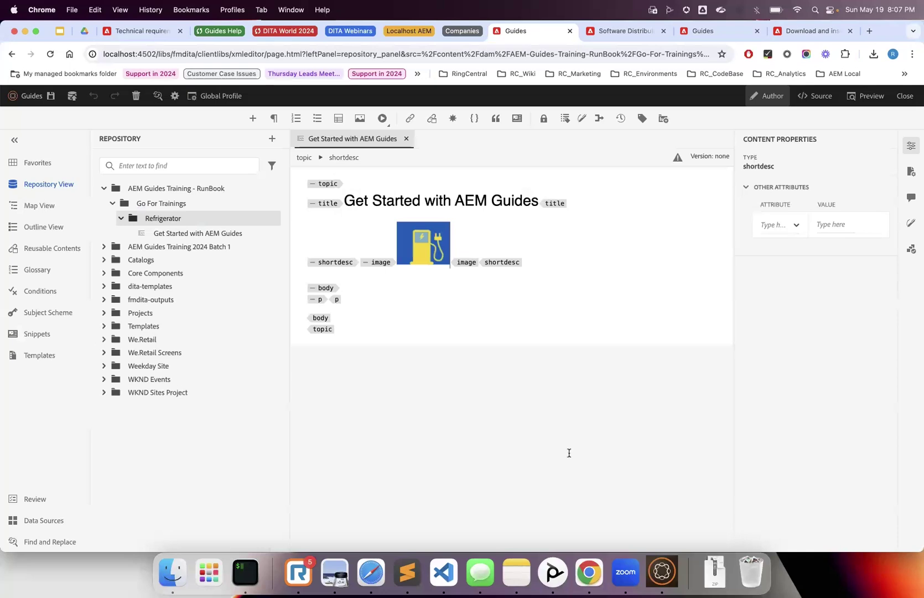
Step: Select the inserted image and inspect its source reference in Content Properties
left_click(365, 266)
left_click(407, 260)
triple_click(782, 209)
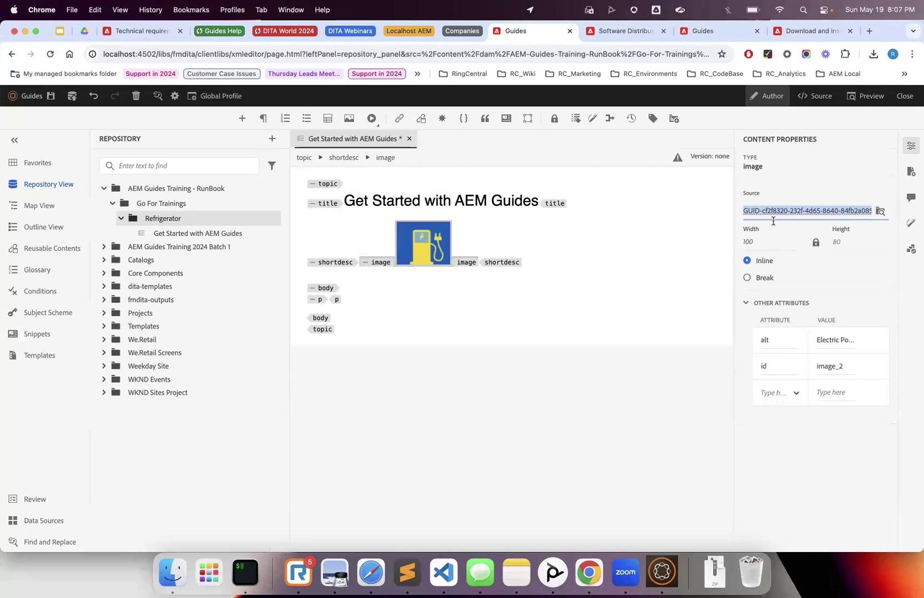
triple_click(754, 141)
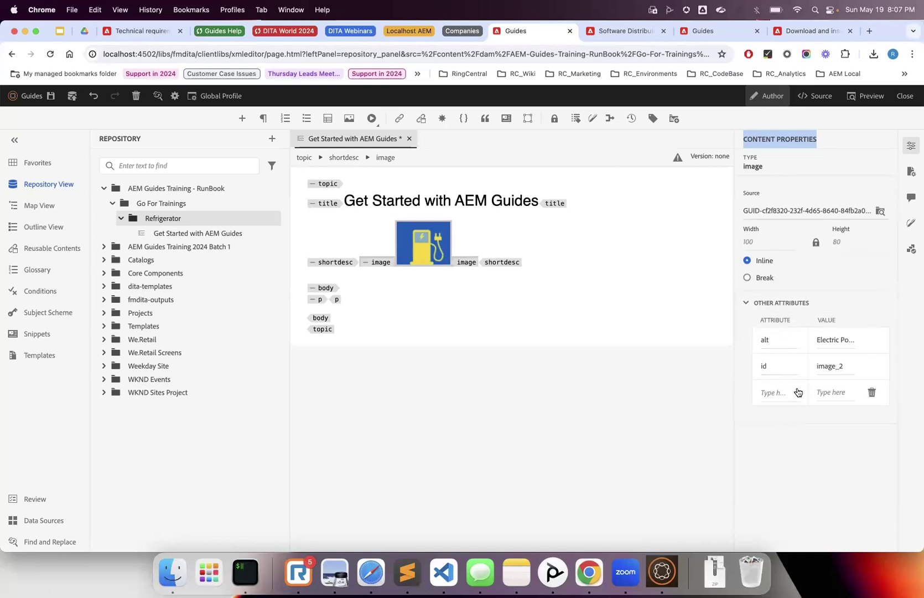
Step: Review the image's available attributes and its id image_2, then deselect the image
left_click(775, 393)
scroll(781, 459, "down", 3)
scroll(786, 497, "down", 10)
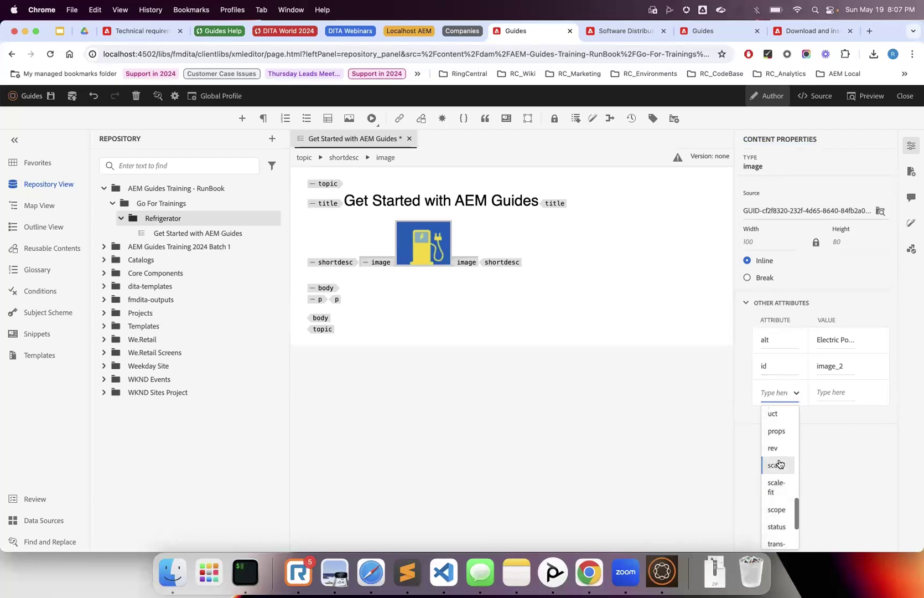
scroll(784, 501, "down", 4)
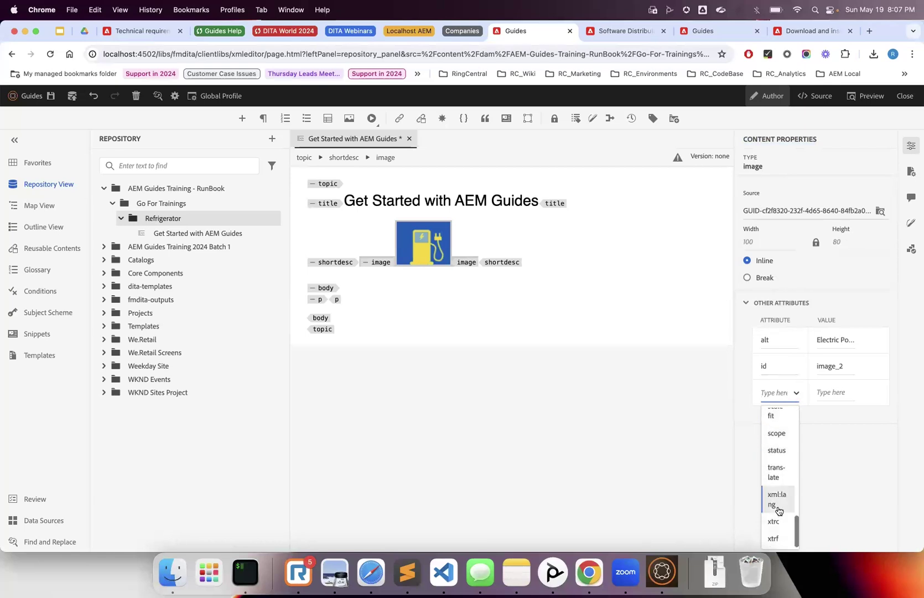
scroll(772, 446, "up", 5)
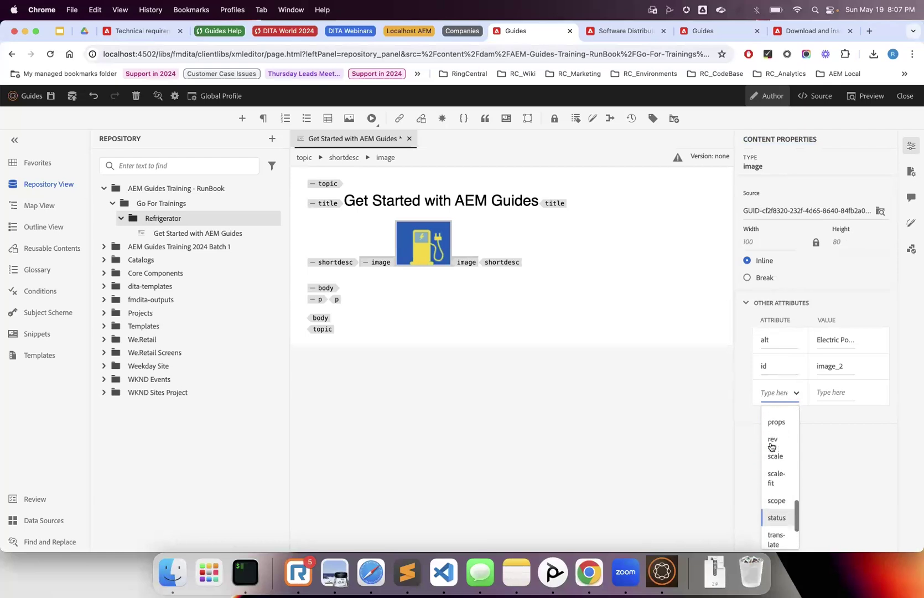
left_click(746, 426)
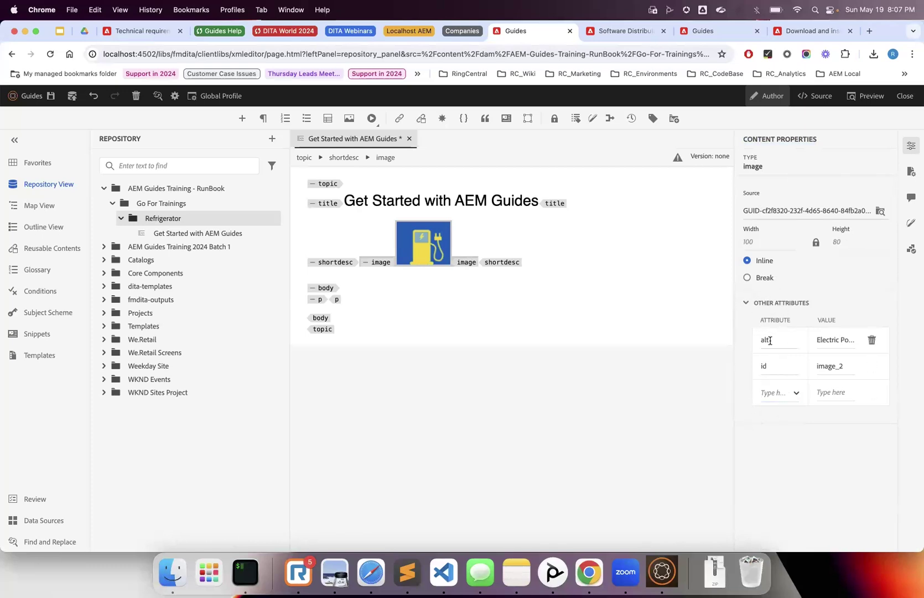
left_click(769, 371)
left_click(829, 365)
left_click(776, 206)
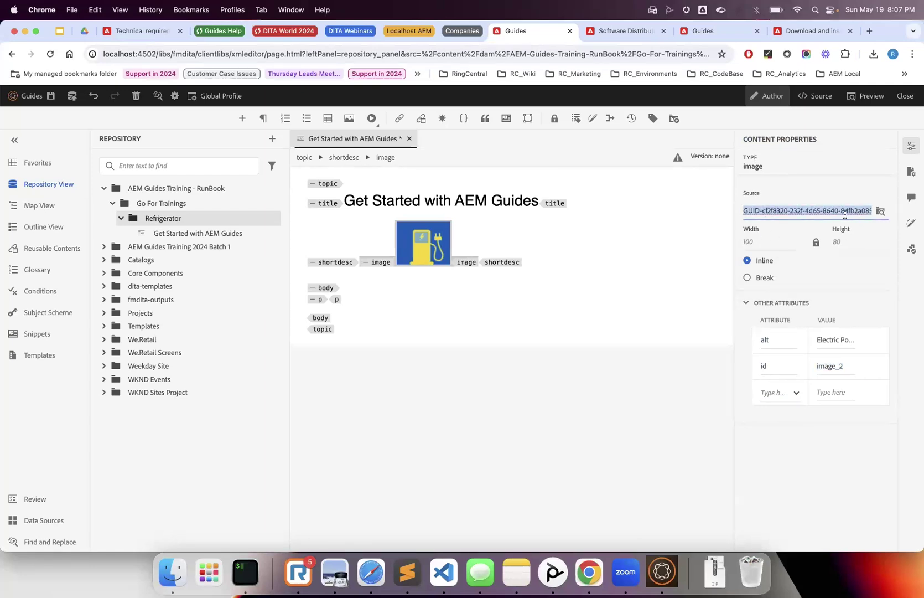
left_click(606, 274)
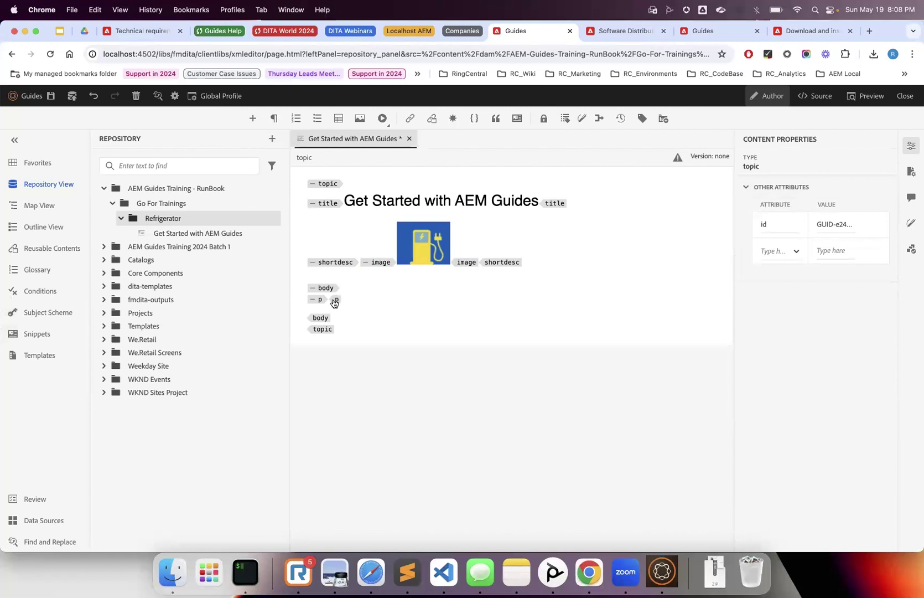
Step: Add body paragraphs and a numbered list: 'This is my first list item', 'This is my second list item'
key("Return")
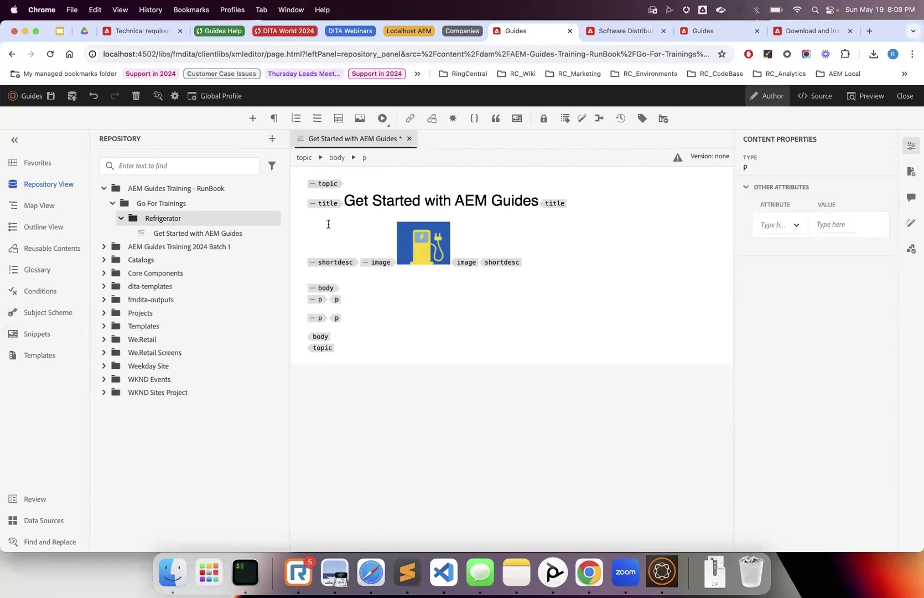
left_click(273, 118)
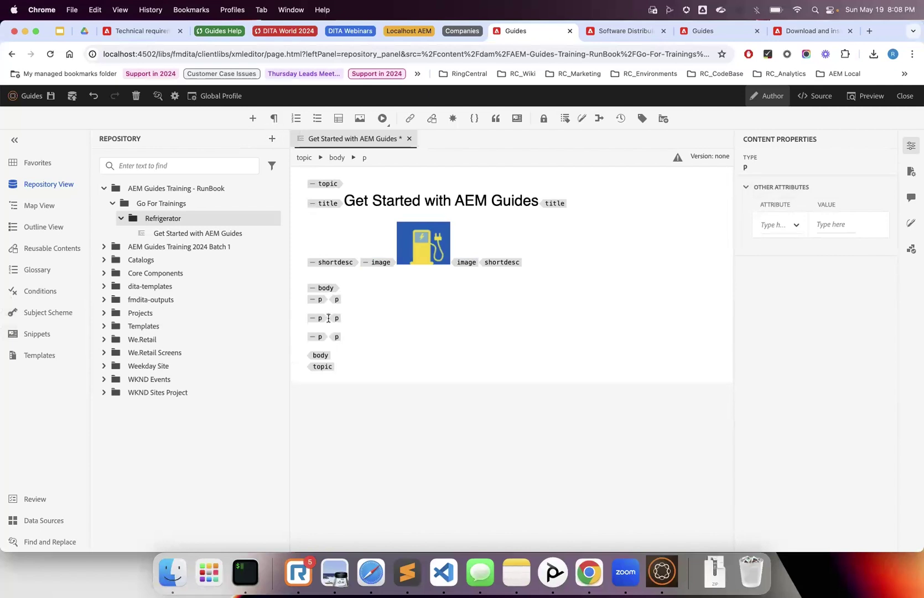
left_click(295, 118)
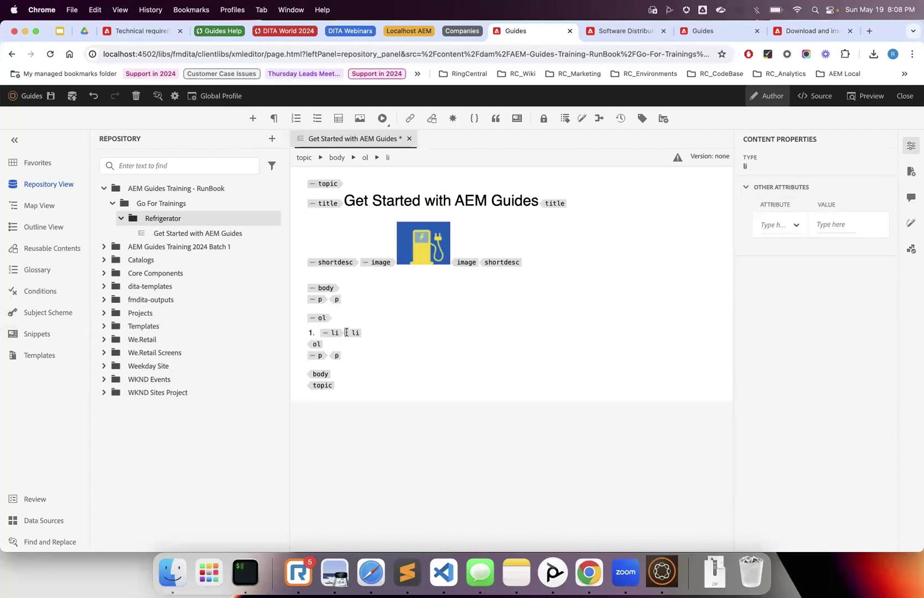
type("This is my first list item")
key("Return")
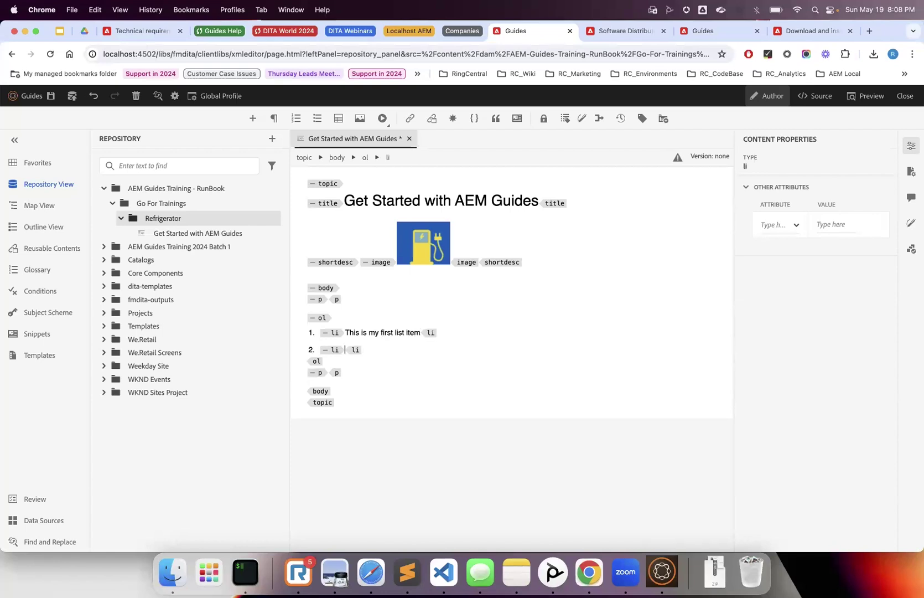
type("This is my second list item")
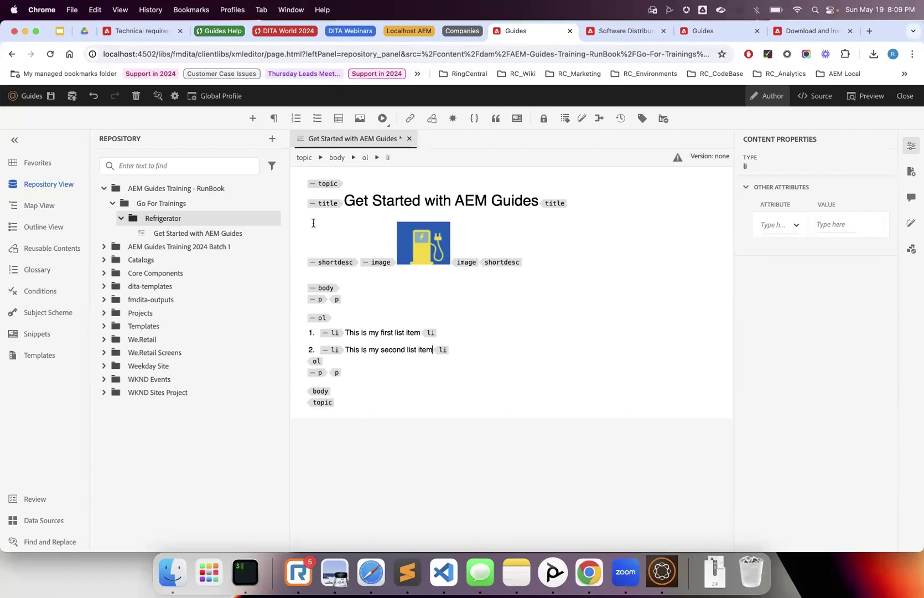
Step: Type 'An example for unordered list' into the paragraph after the numbered list
left_click(327, 372)
type("An example for unordere")
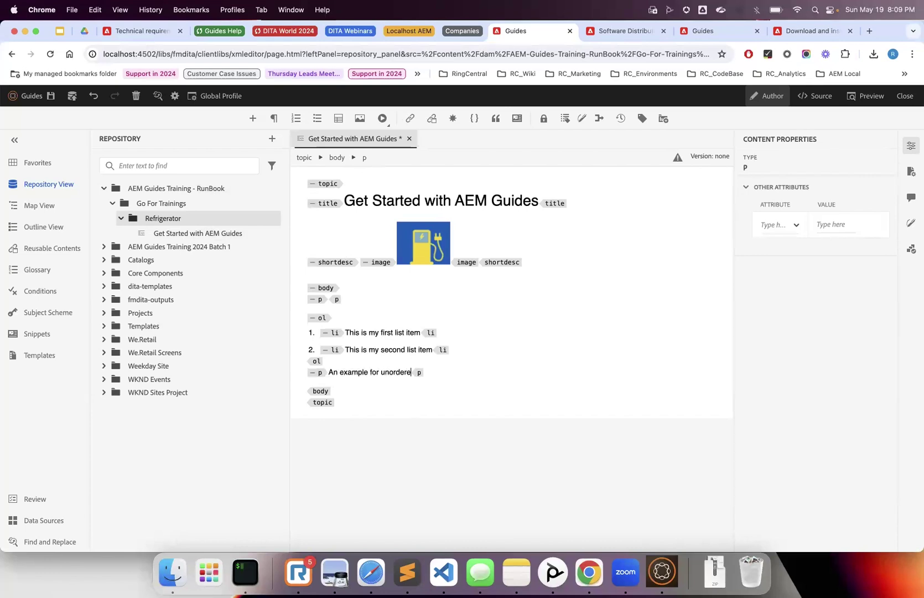
type("d list")
key("Return")
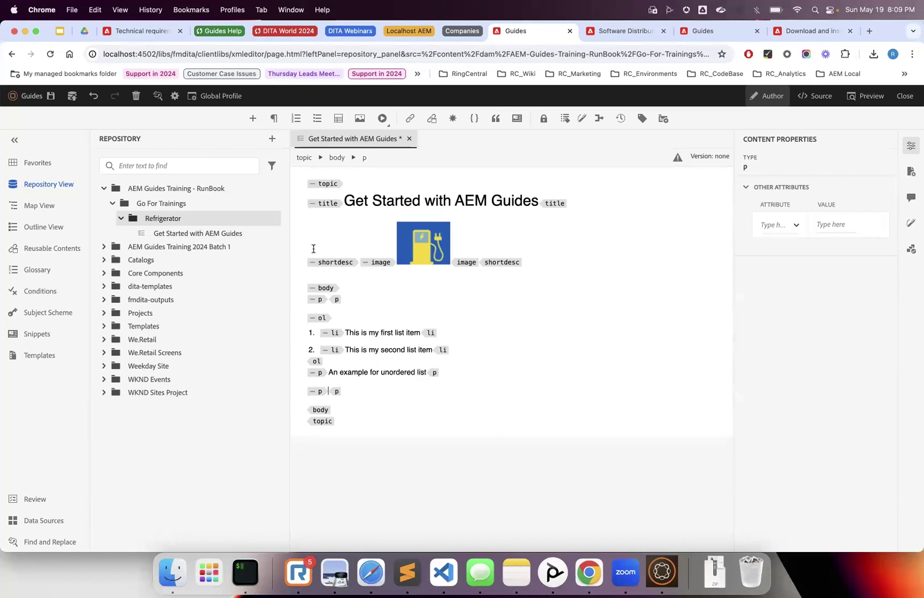
key("BackSpace")
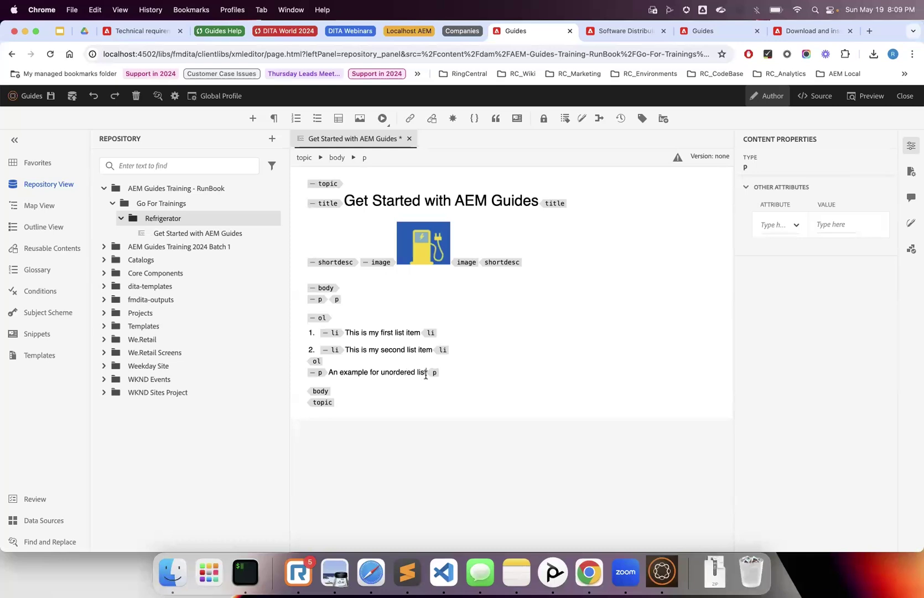
Step: Make 'An example for unordered list' a bullet and add a second bullet 'Unordered item number 2'
left_click(317, 118)
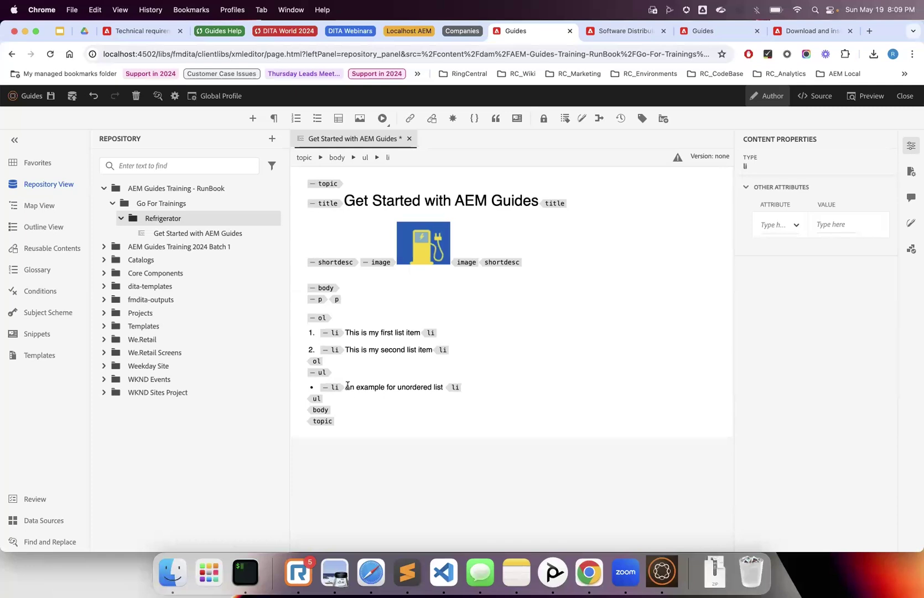
left_click(463, 389)
key("Return")
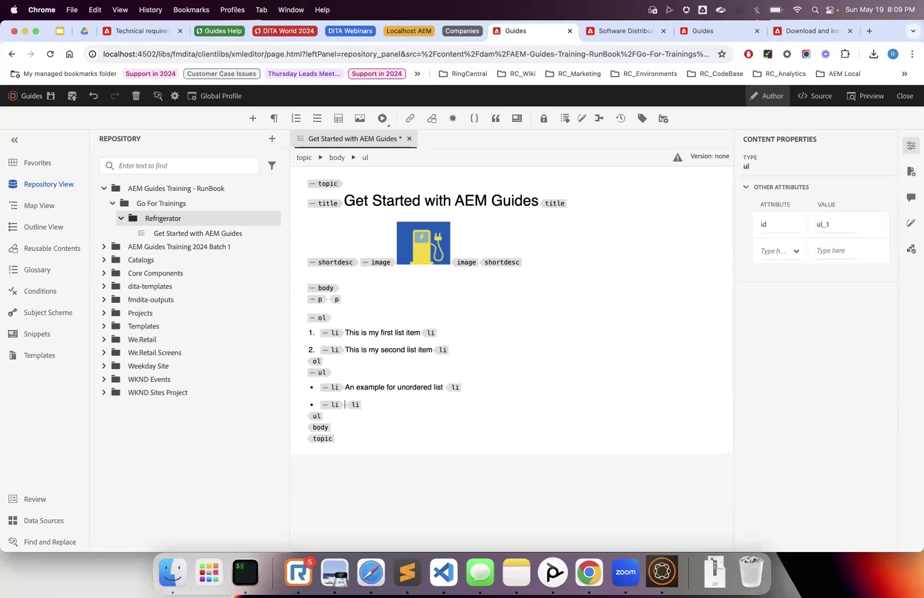
type("Number 2")
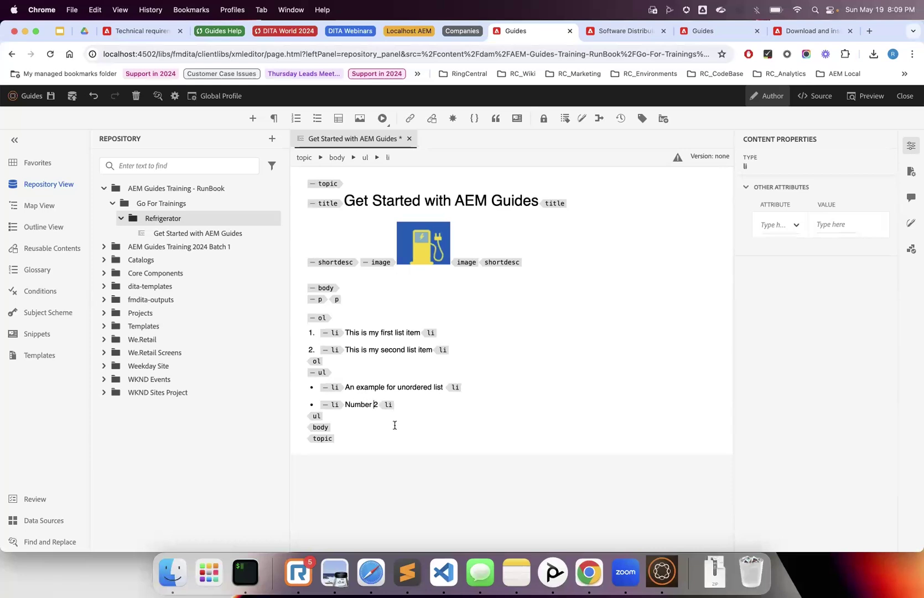
left_click(344, 404)
type("Unordered item")
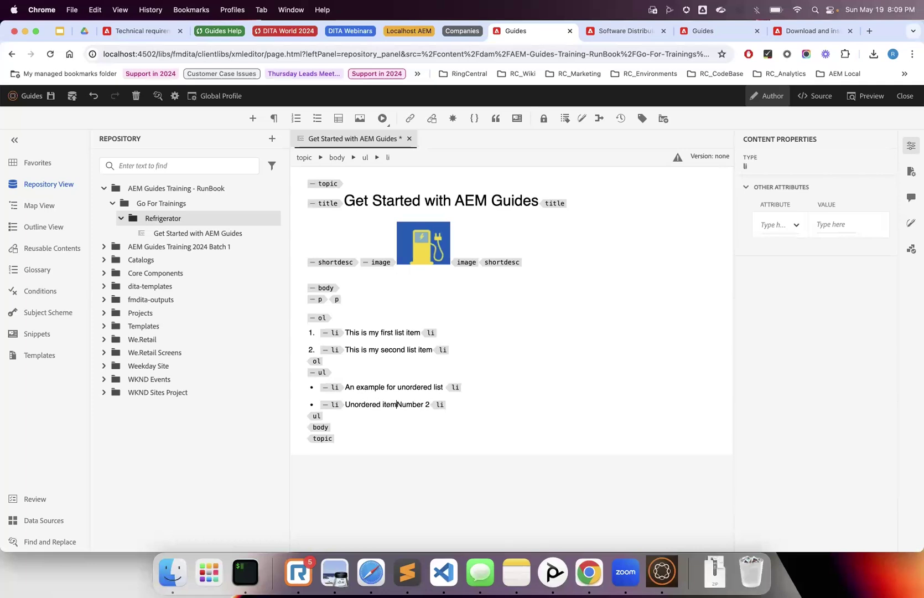
key("shift+Right")
type("n")
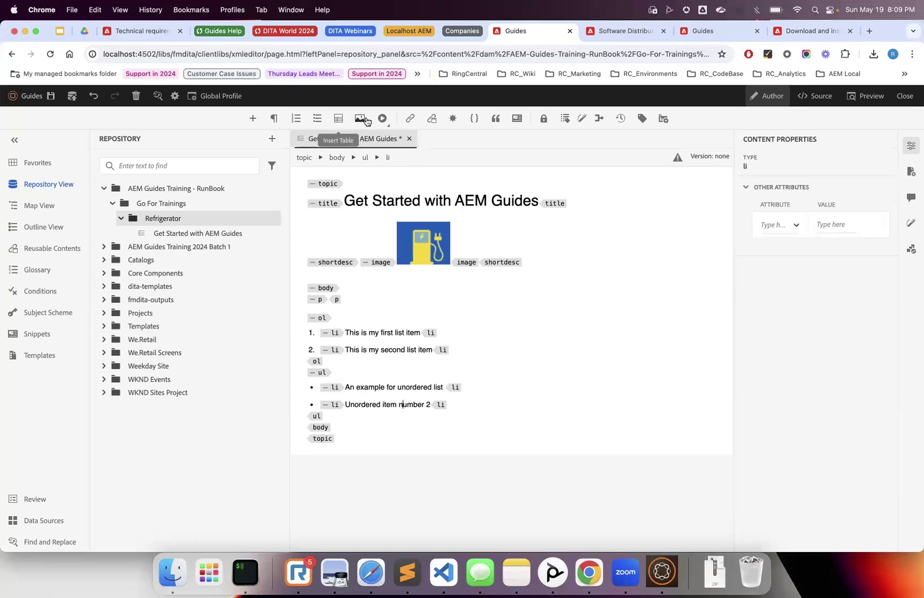
left_click(253, 120)
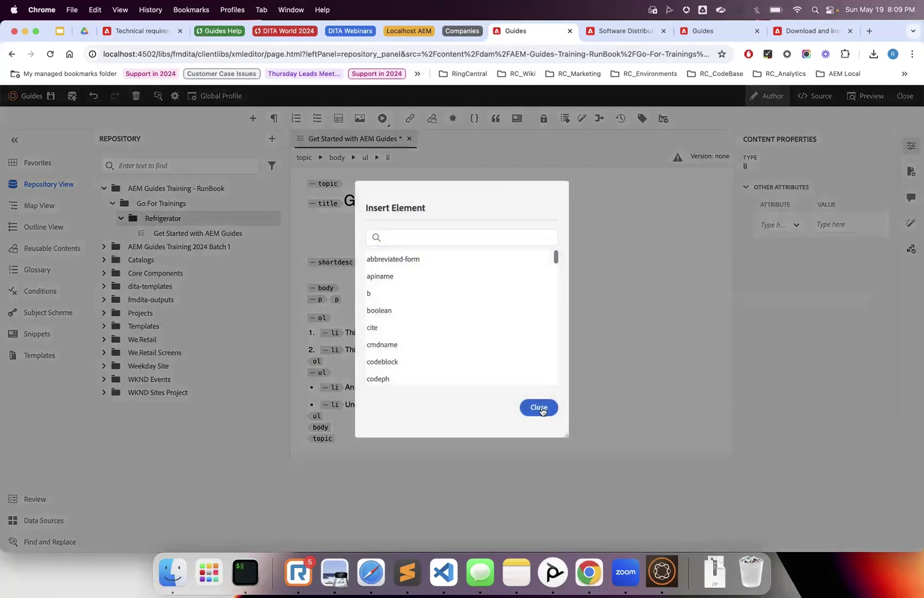
left_click(539, 407)
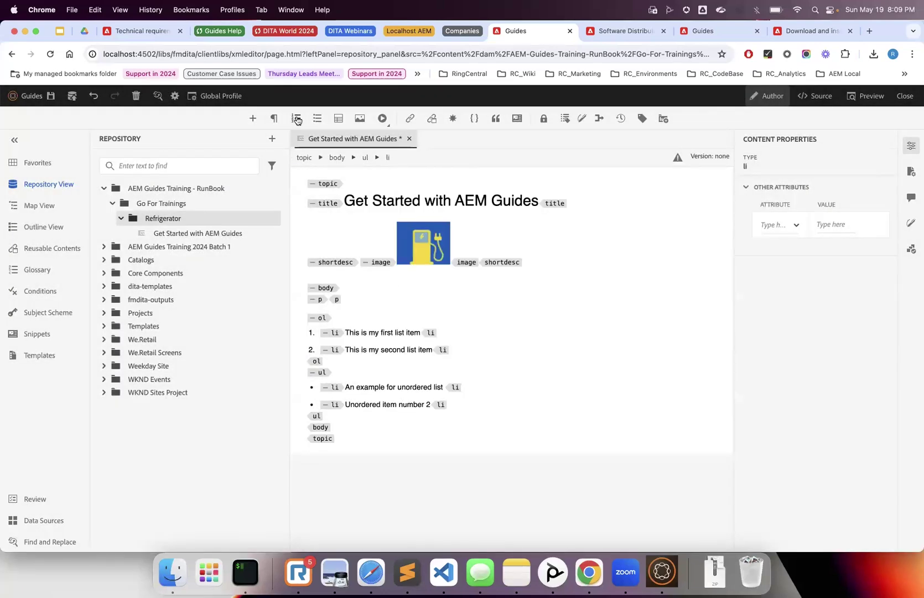
left_click(253, 118)
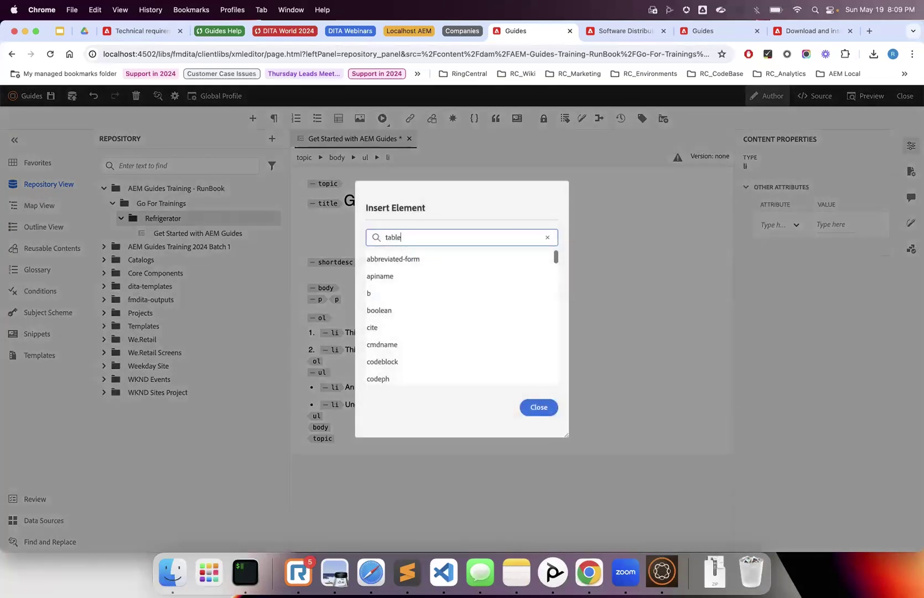
double_click(387, 237)
key("BackSpace")
type("image")
double_click(387, 237)
type("ul")
key("BackSpace")
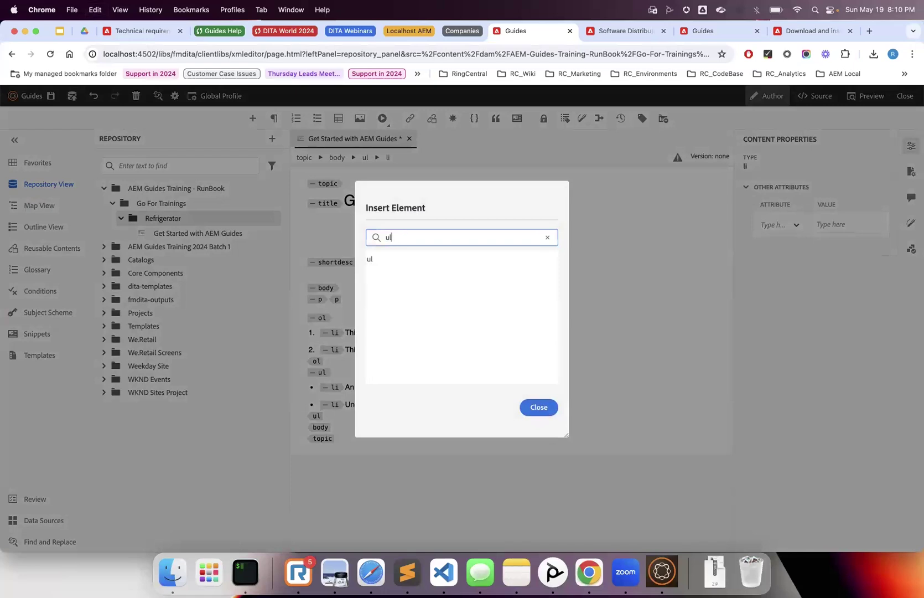
key("BackSpace")
key("BackSpace")
type("ol")
left_click(536, 406)
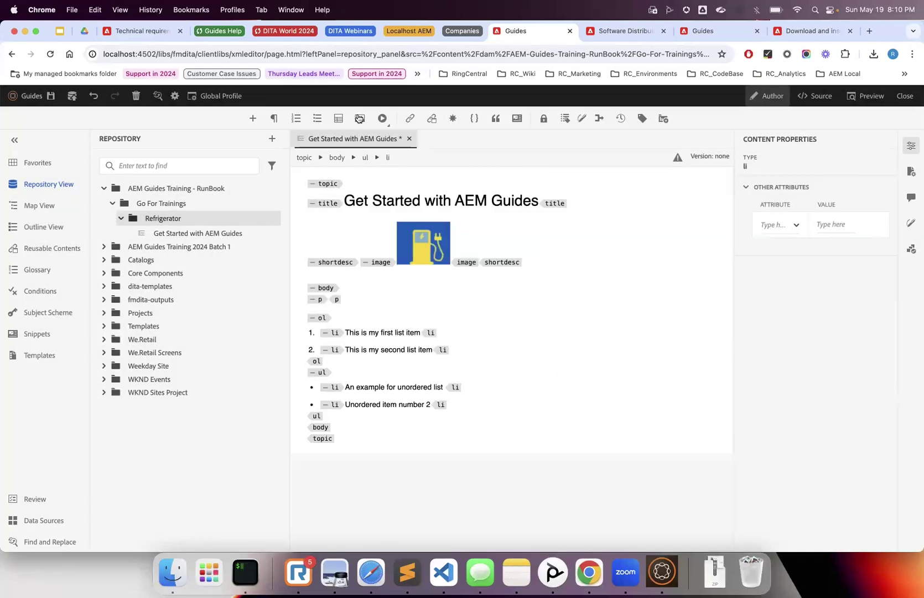
left_click(388, 126)
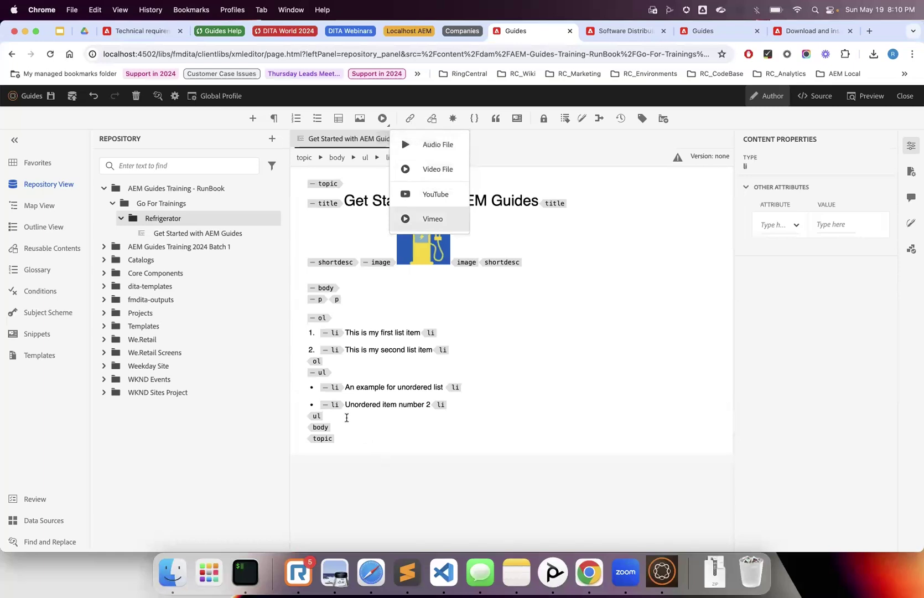
left_click(410, 121)
left_click(411, 121)
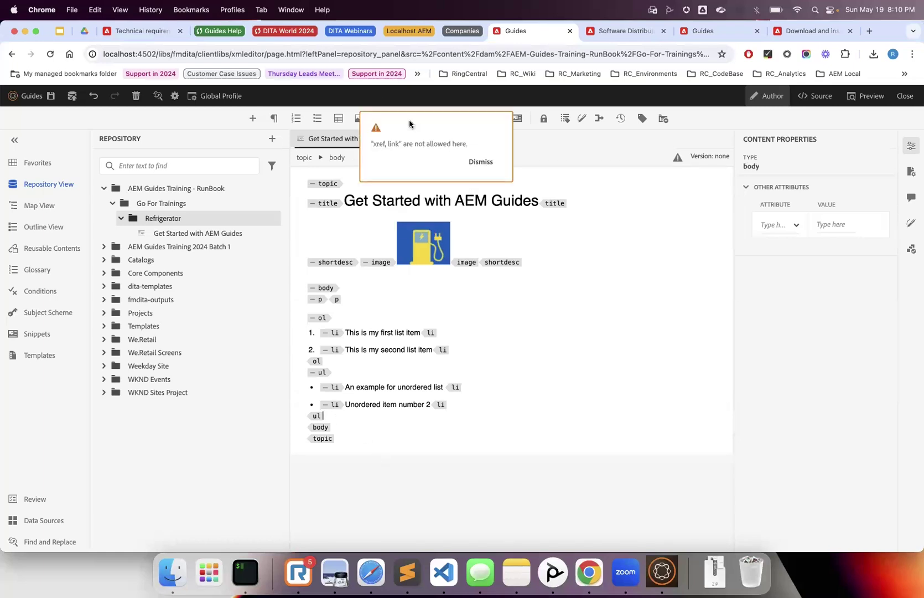
left_click(480, 161)
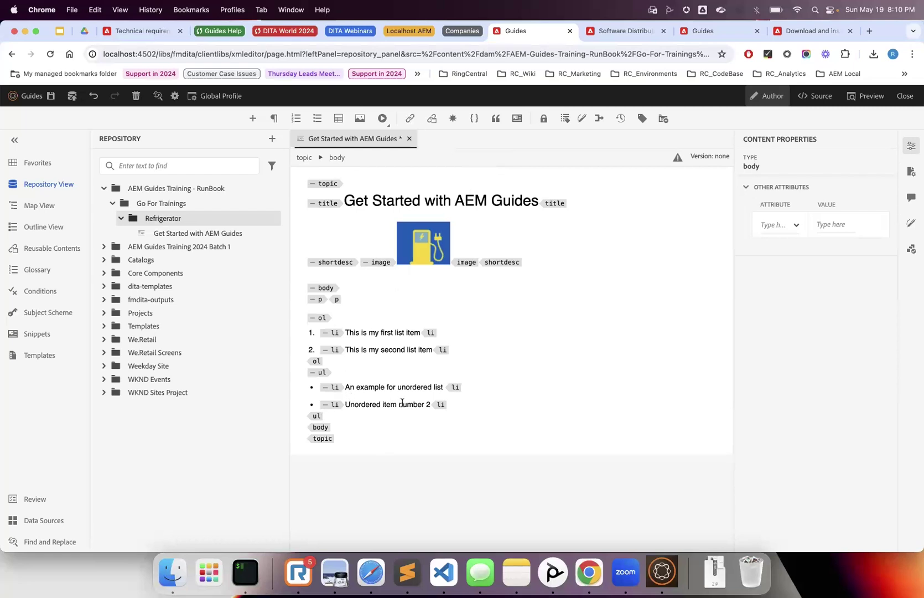
left_click(438, 405)
left_click(410, 119)
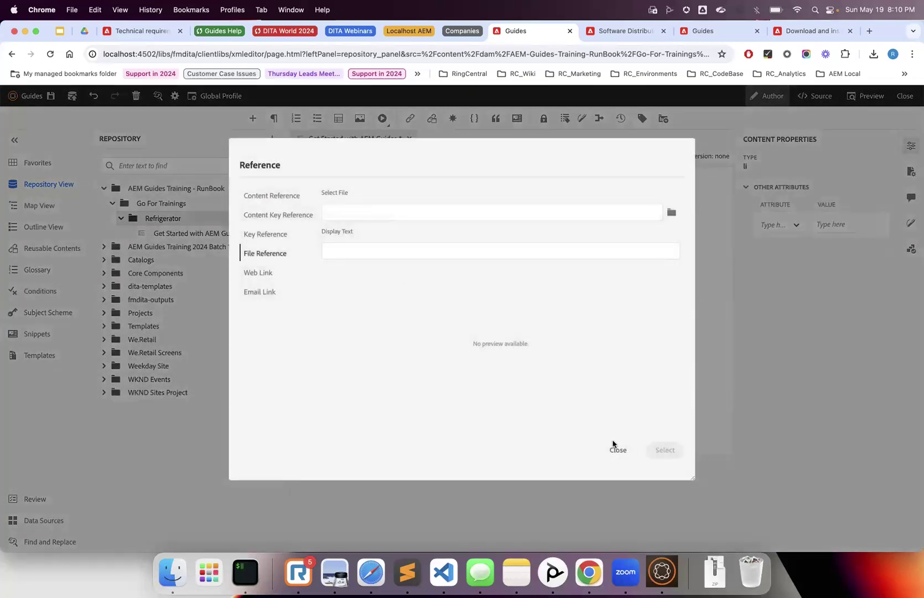
left_click(617, 449)
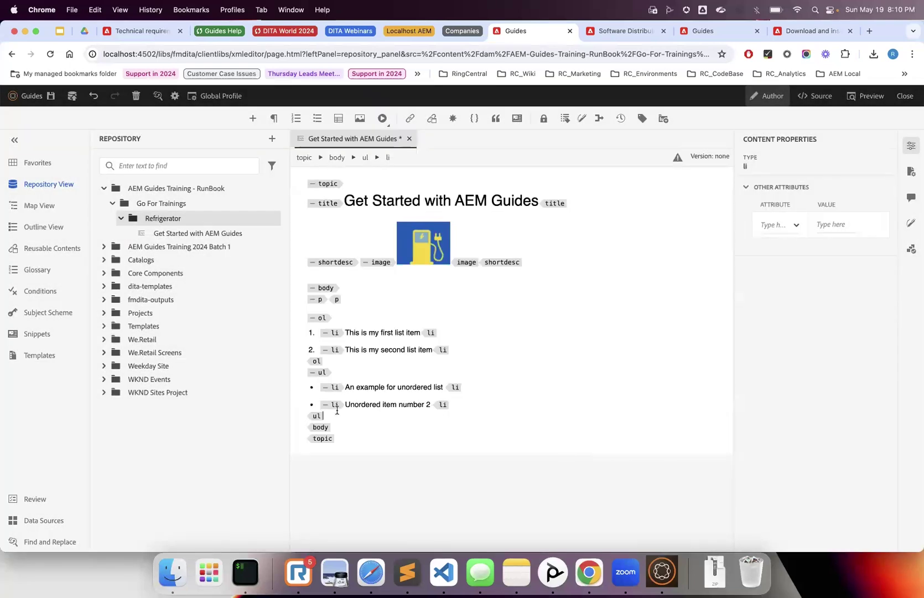
left_click(464, 387)
left_click(412, 118)
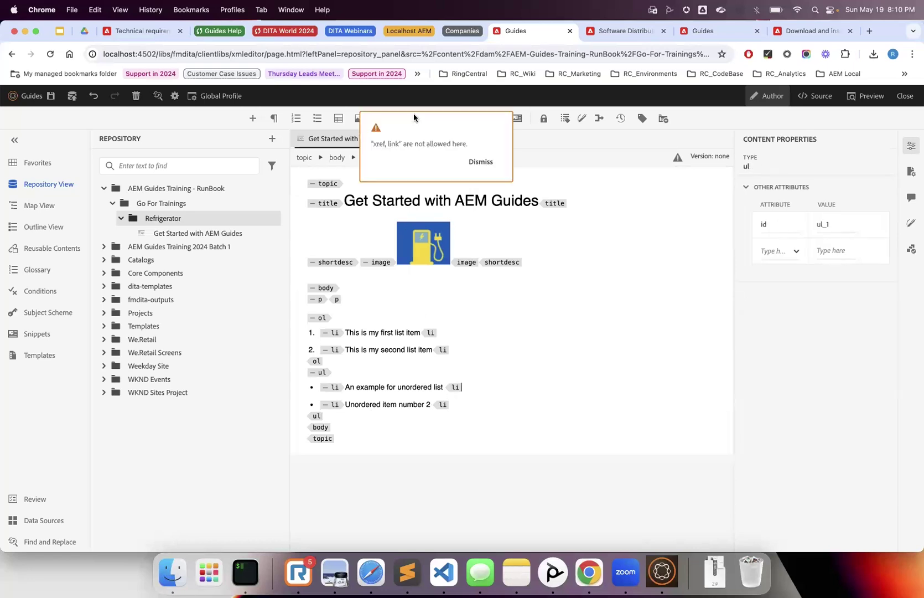
left_click(476, 161)
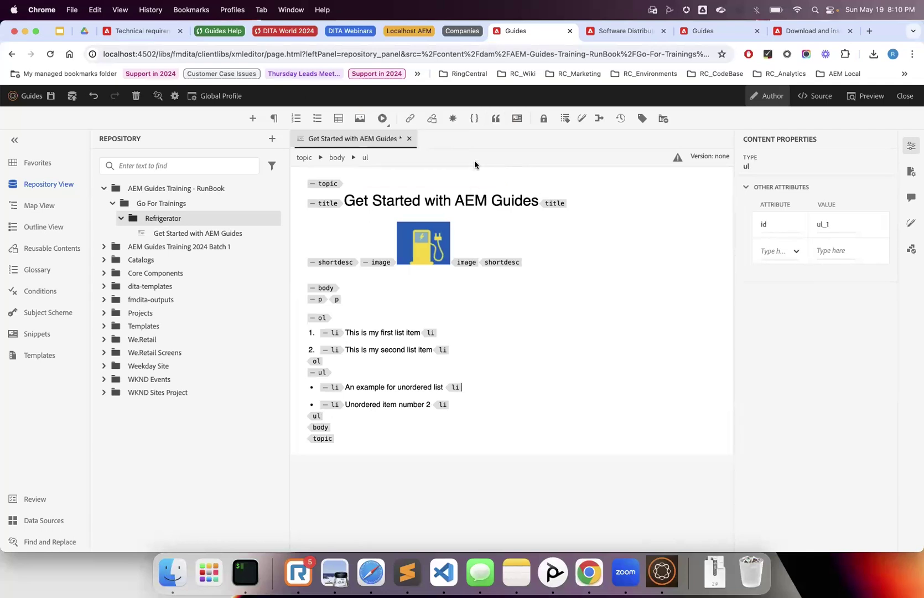
left_click(432, 403)
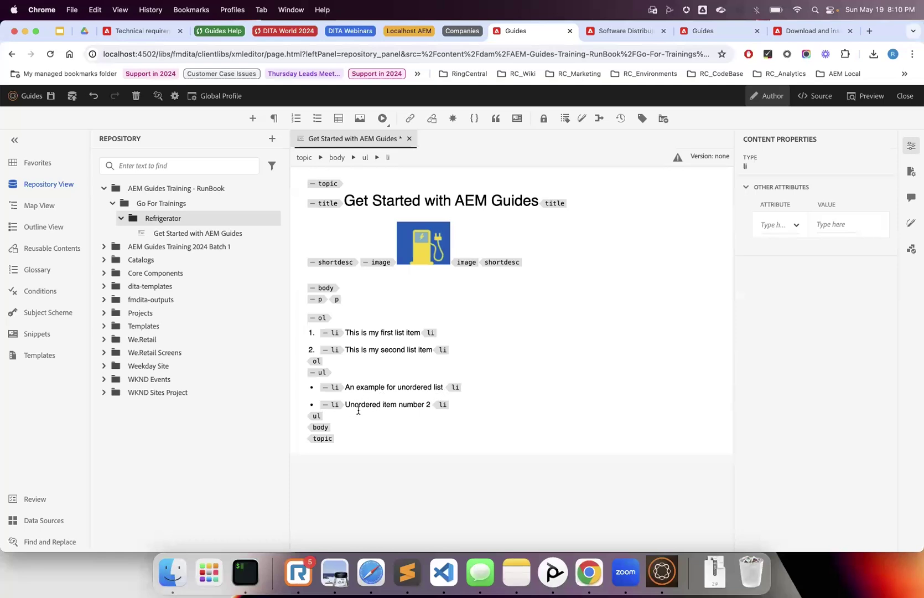
Step: Choose CrossReferencesAndLinks.dita from the Getting Started folder as the reference target
left_click(326, 301)
left_click(410, 118)
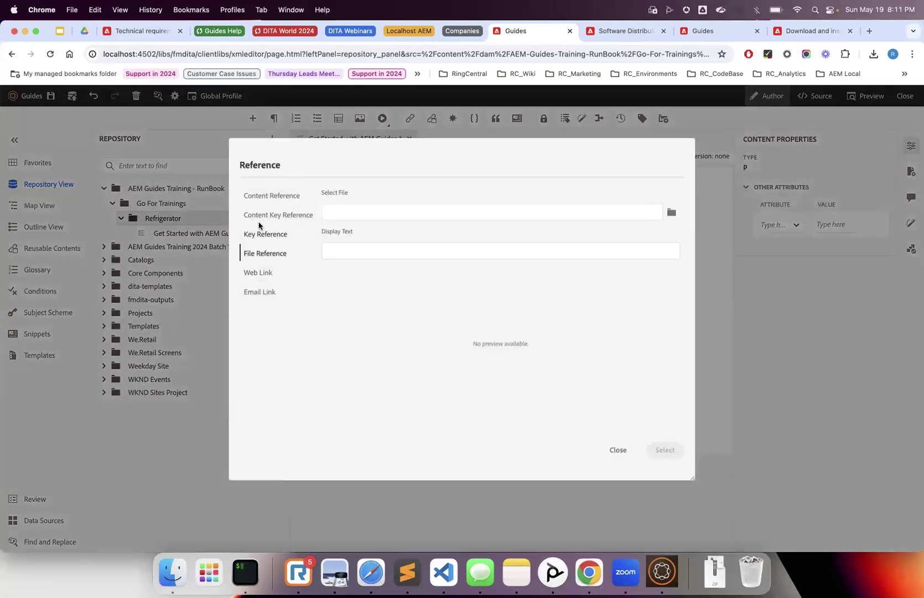
left_click(262, 200)
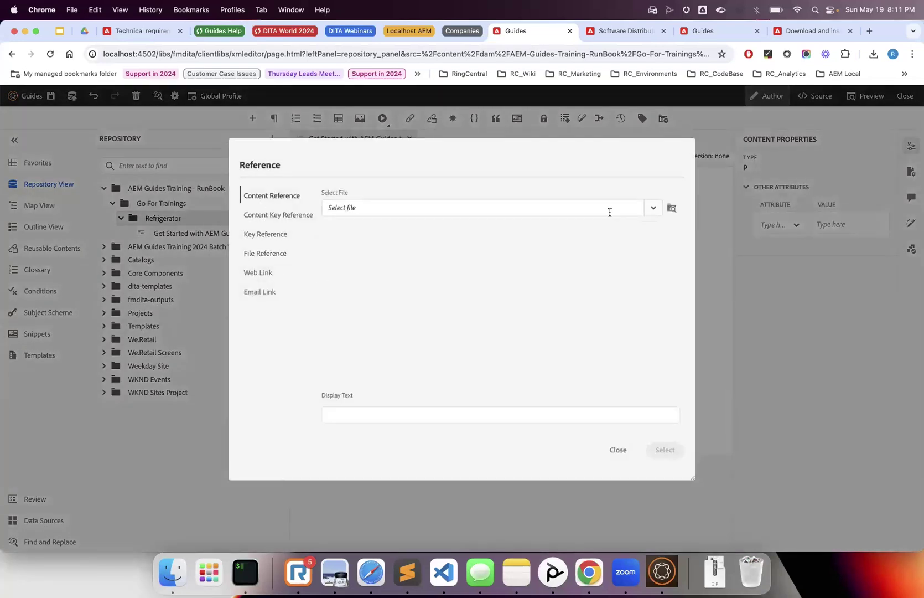
left_click(670, 208)
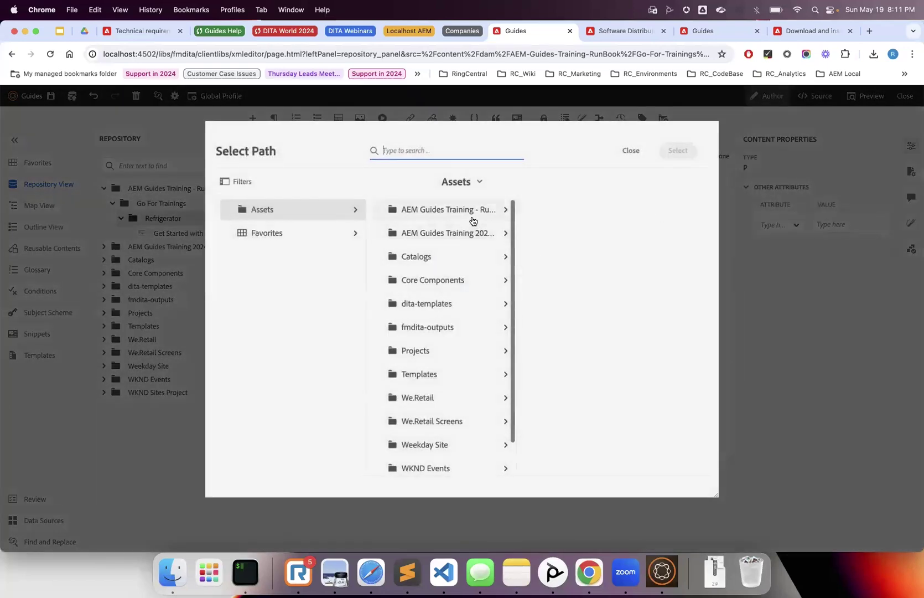
left_click(473, 213)
left_click(470, 237)
left_click(605, 211)
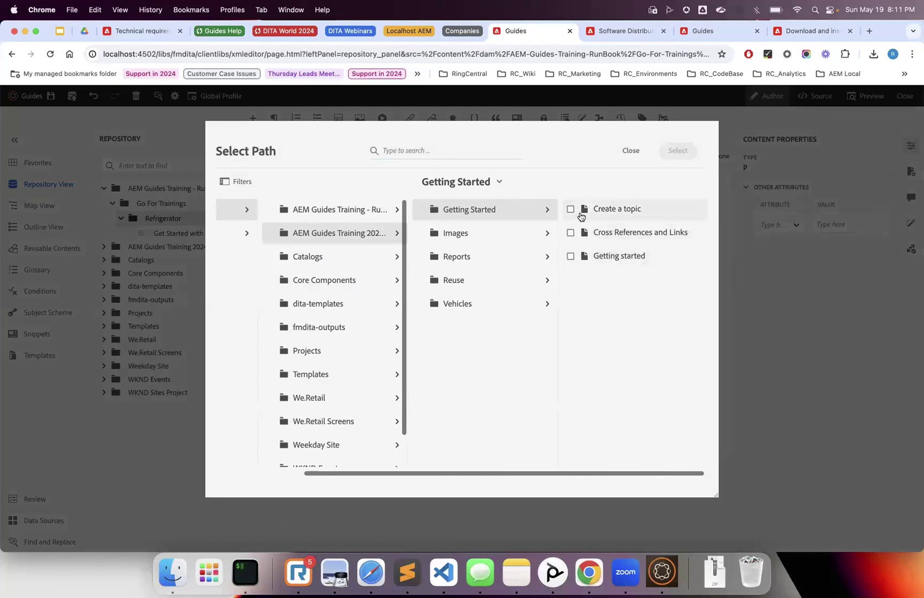
left_click(571, 232)
left_click(676, 151)
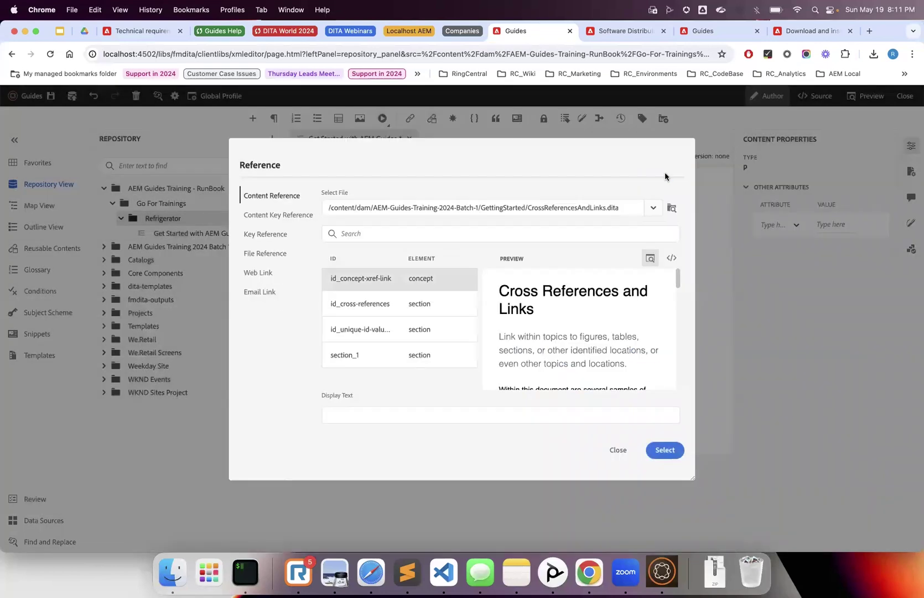
Step: Link to the id_cross-references section, inserting the 'Cross References' xref
scroll(568, 325, "down", 3)
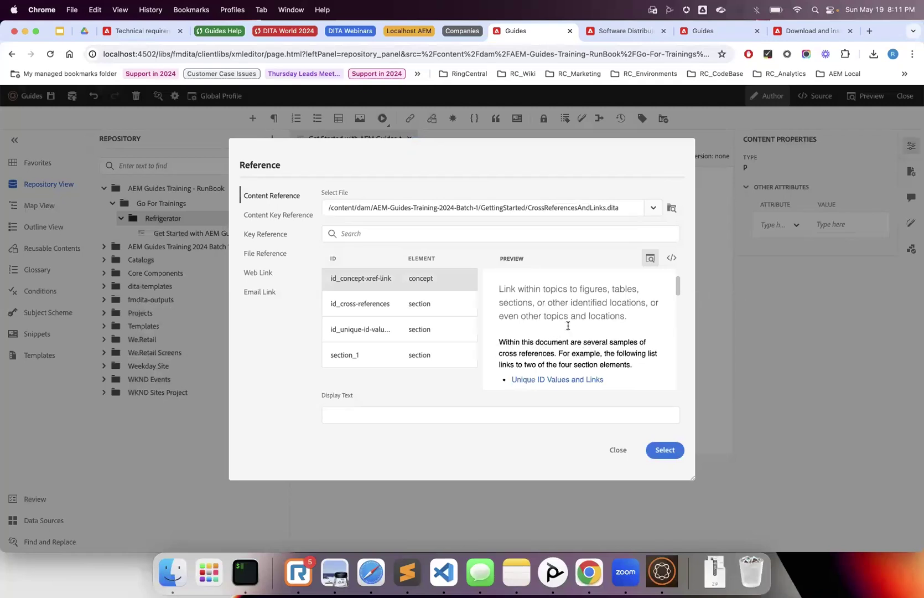
left_click(432, 308)
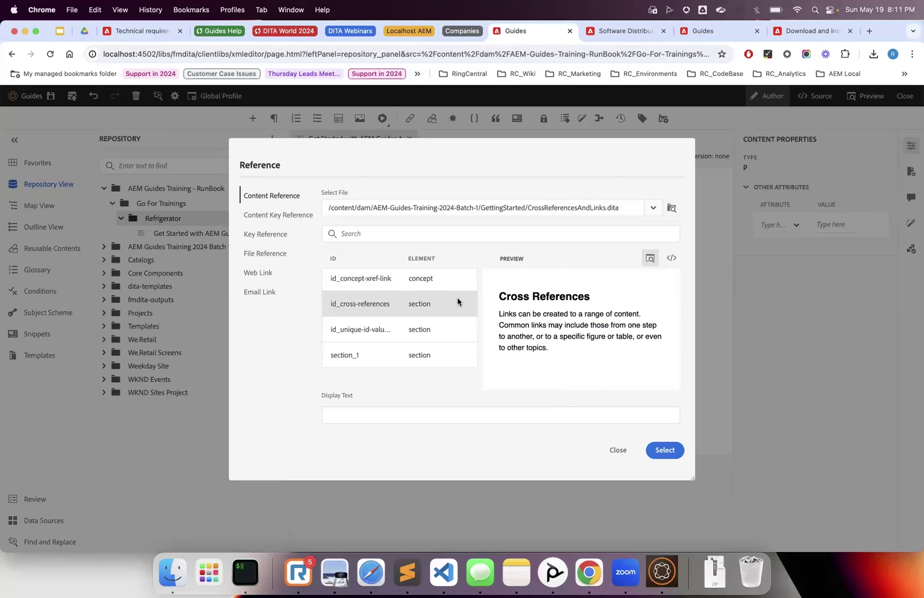
left_click(667, 448)
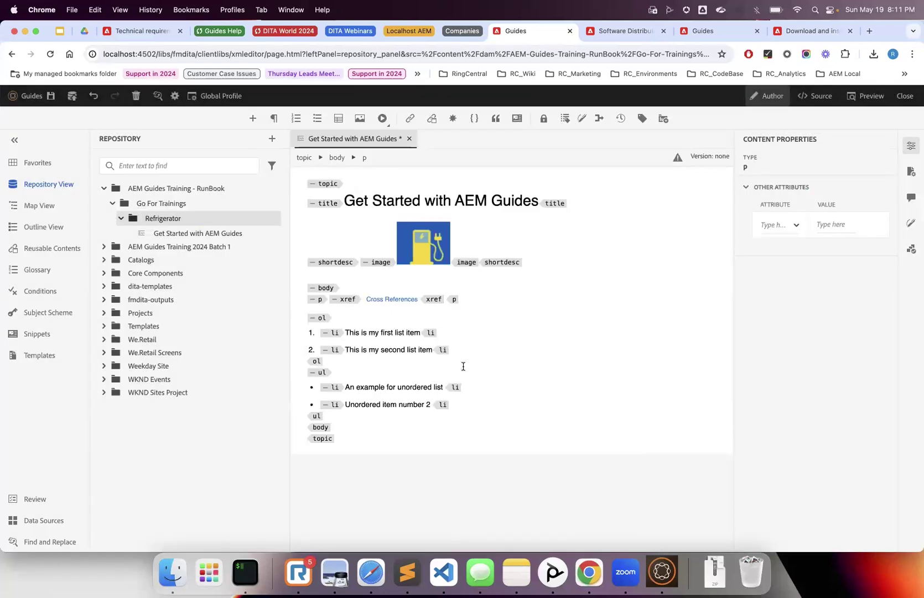
left_click(391, 299)
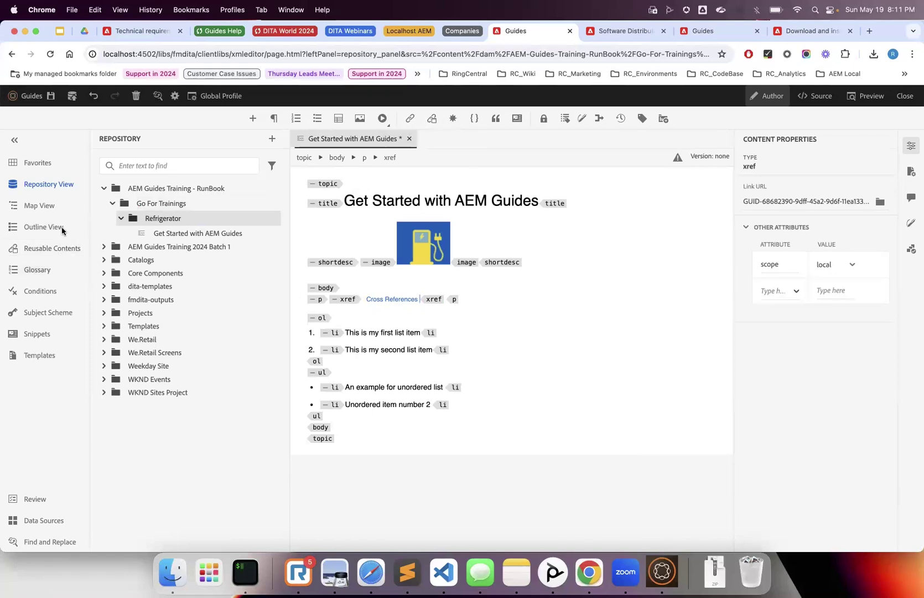
left_click(451, 119)
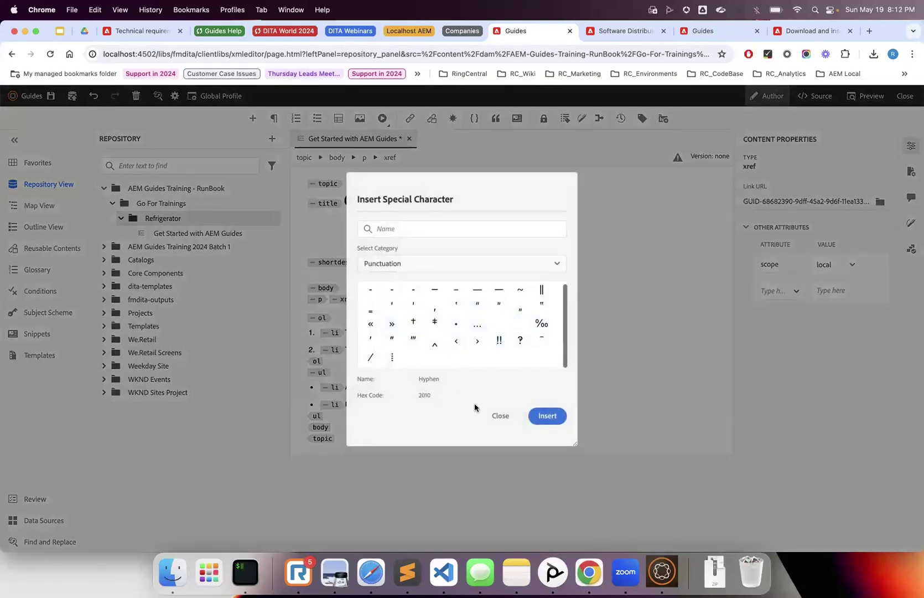
left_click(435, 264)
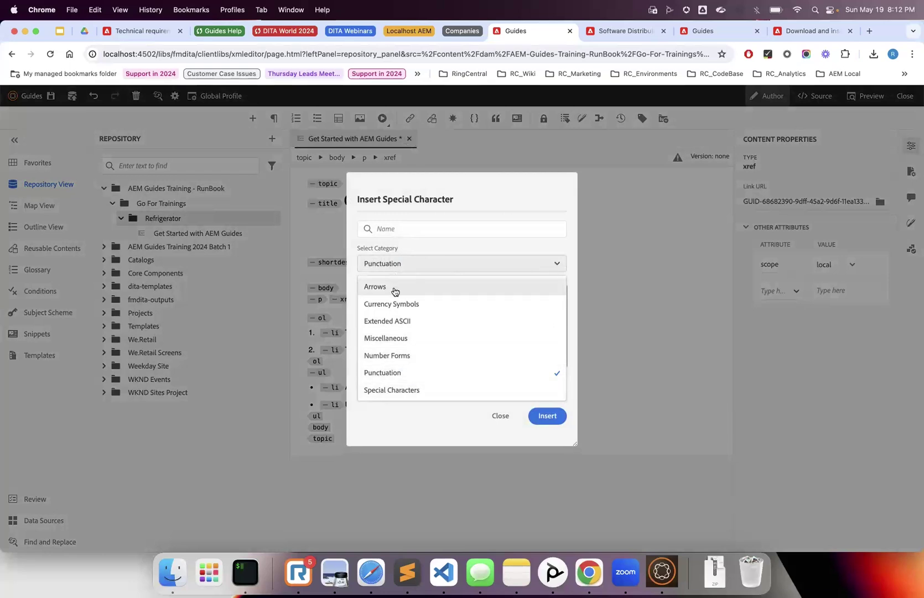
left_click(501, 416)
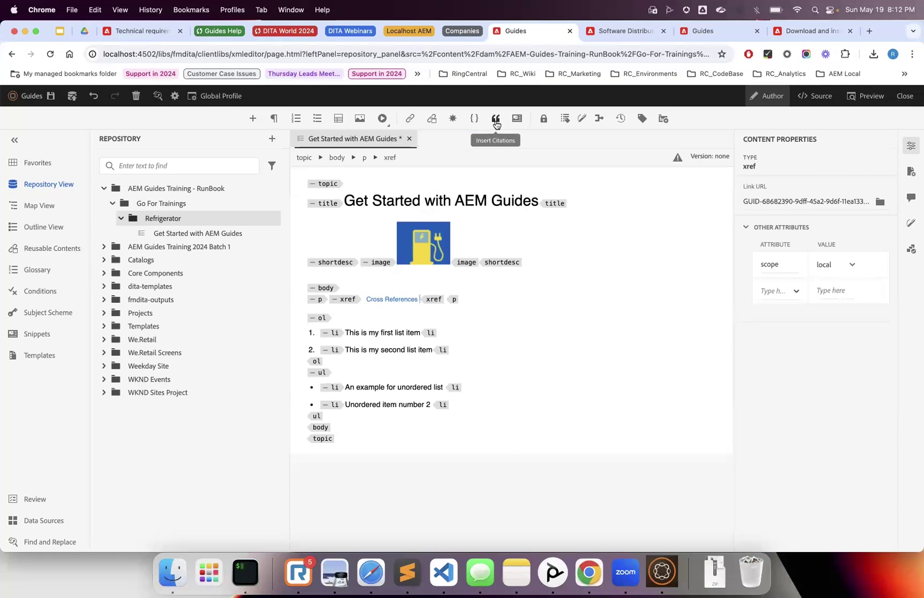
left_click(495, 119)
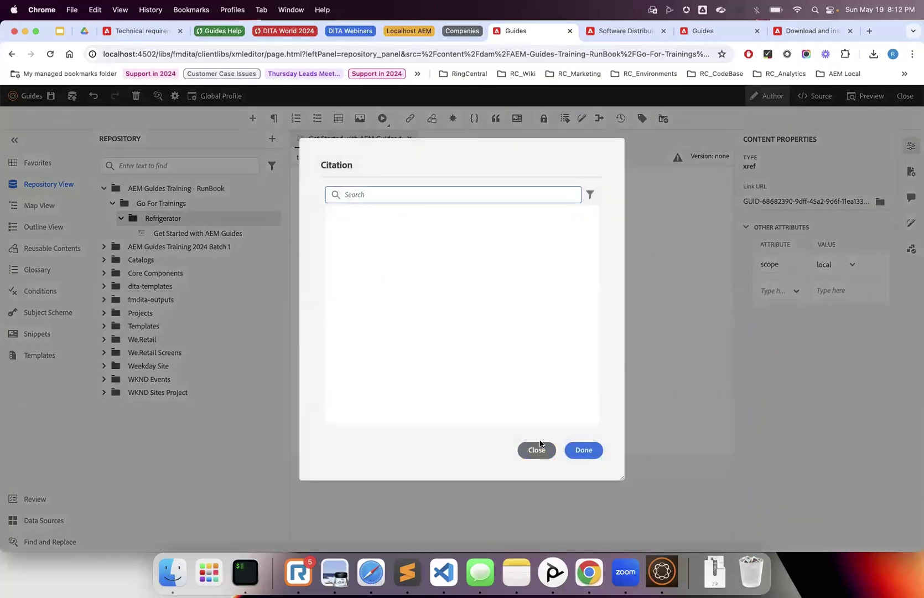
left_click(591, 194)
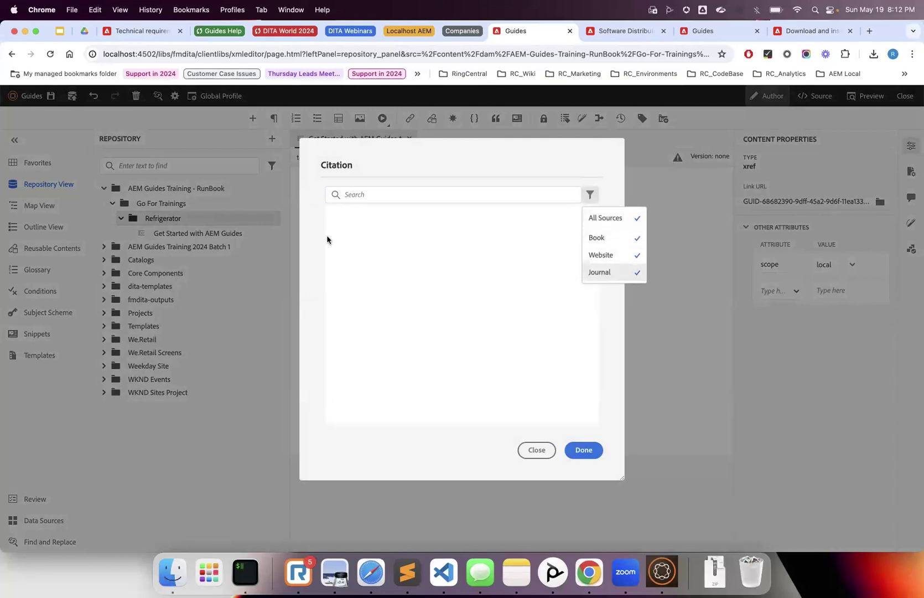
left_click(535, 449)
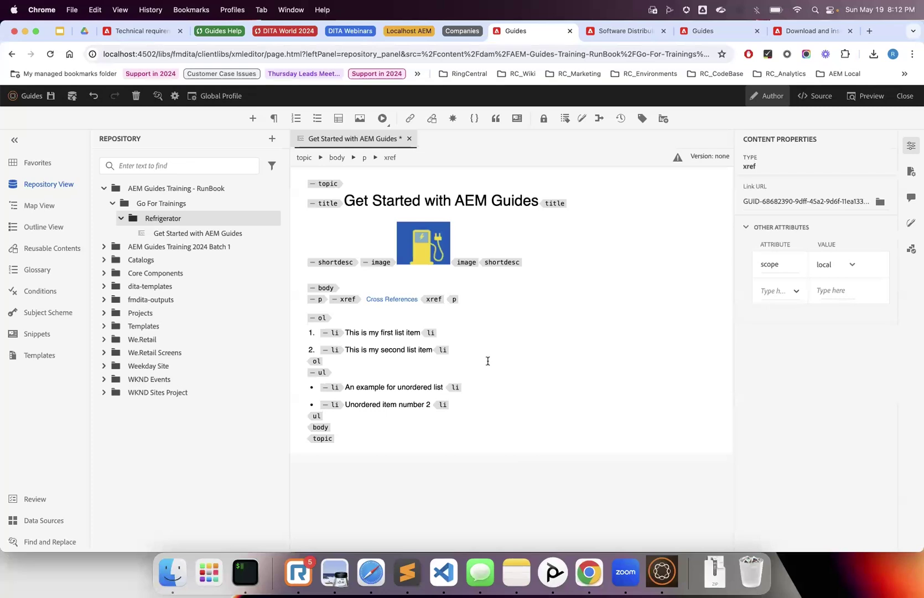
Step: Hide the element tags and add an empty third bullet after 'Unordered item number 2'
left_click(517, 120)
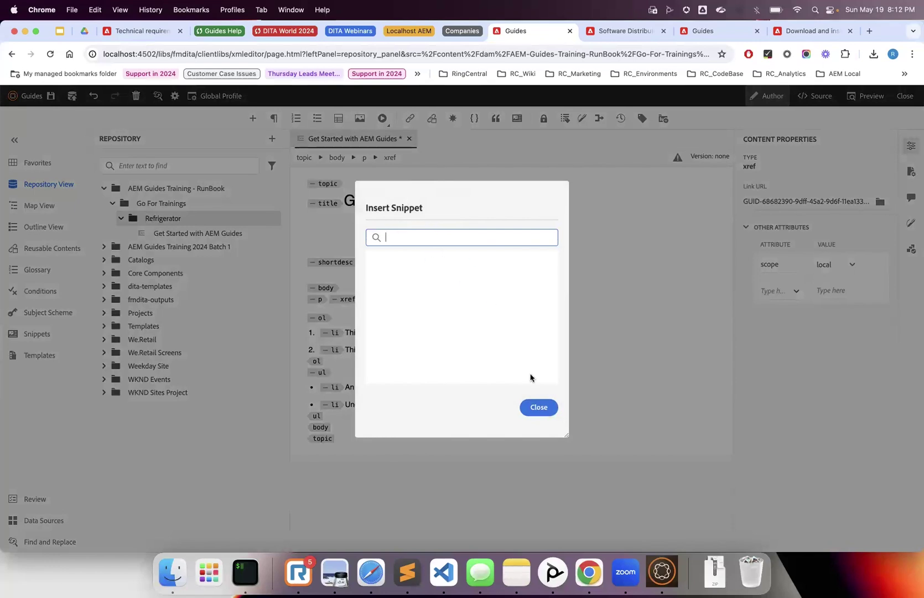
left_click(533, 407)
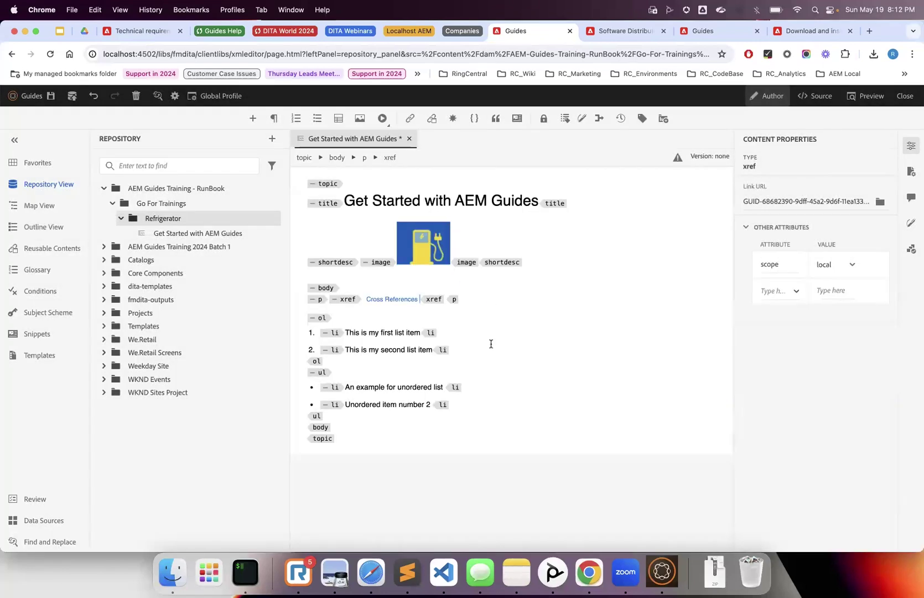
left_click(565, 119)
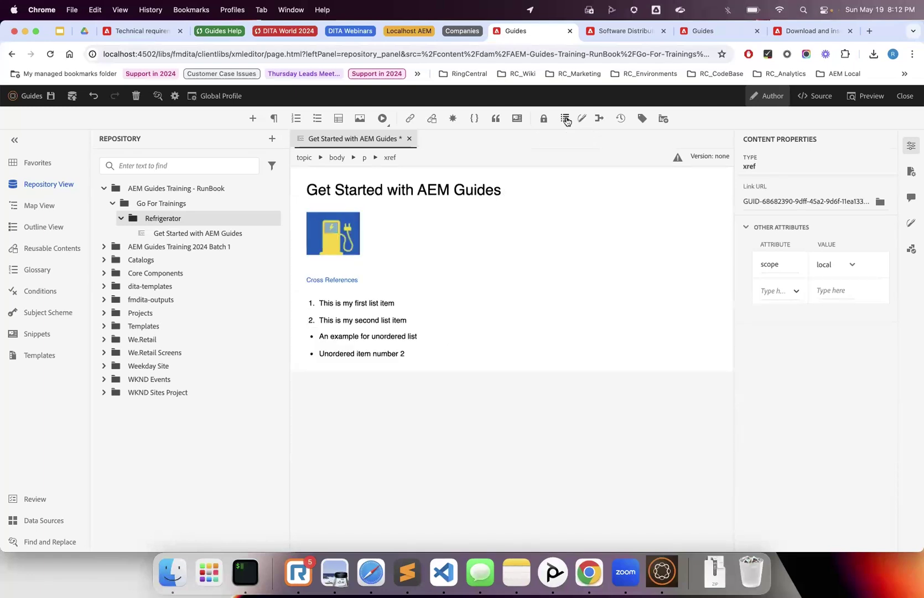
left_click(566, 120)
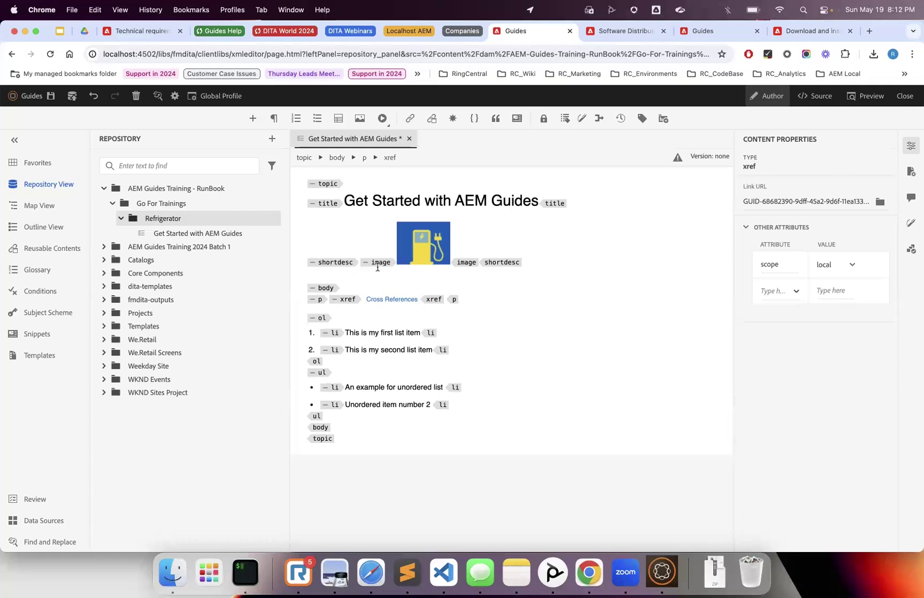
left_click(566, 119)
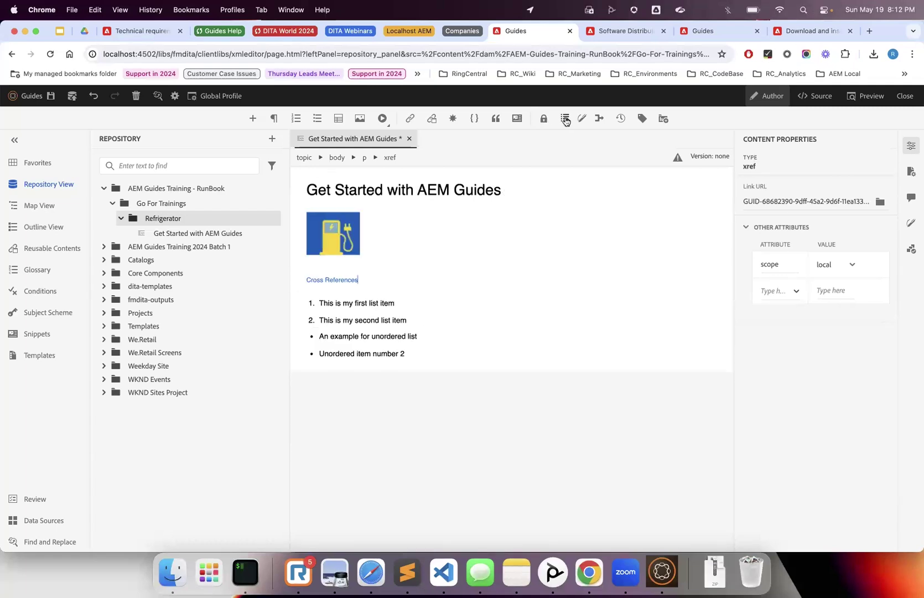
key("Return")
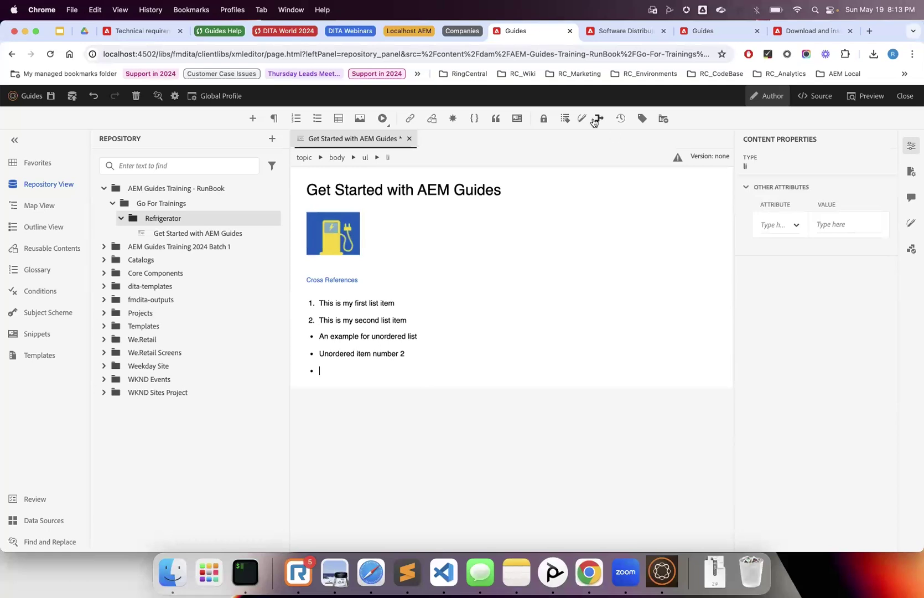
Step: Turn element tags back on and place the caret in the empty third bullet
left_click(565, 119)
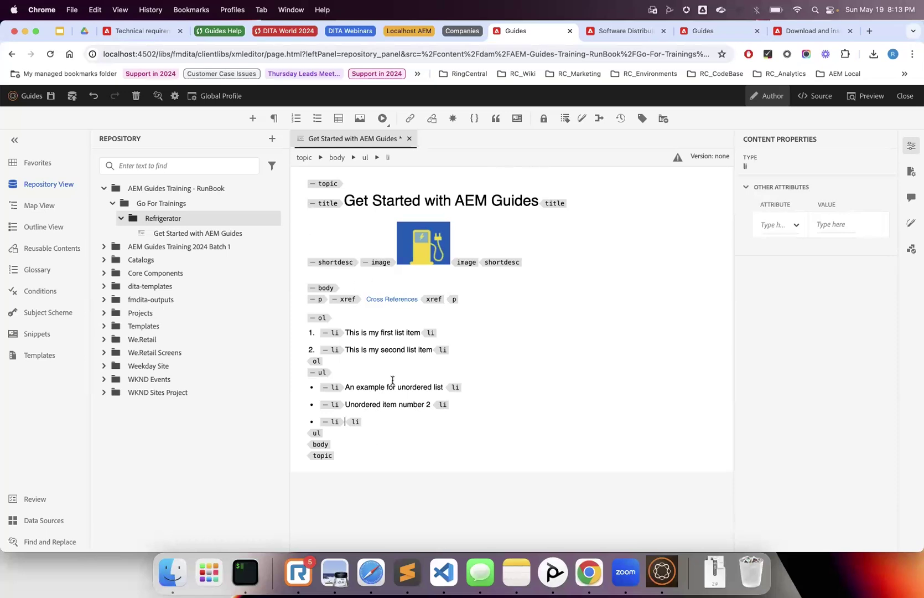
left_click(394, 431)
Step: Hide the element tags and switch the editor to the raw XML Source view
left_click(565, 117)
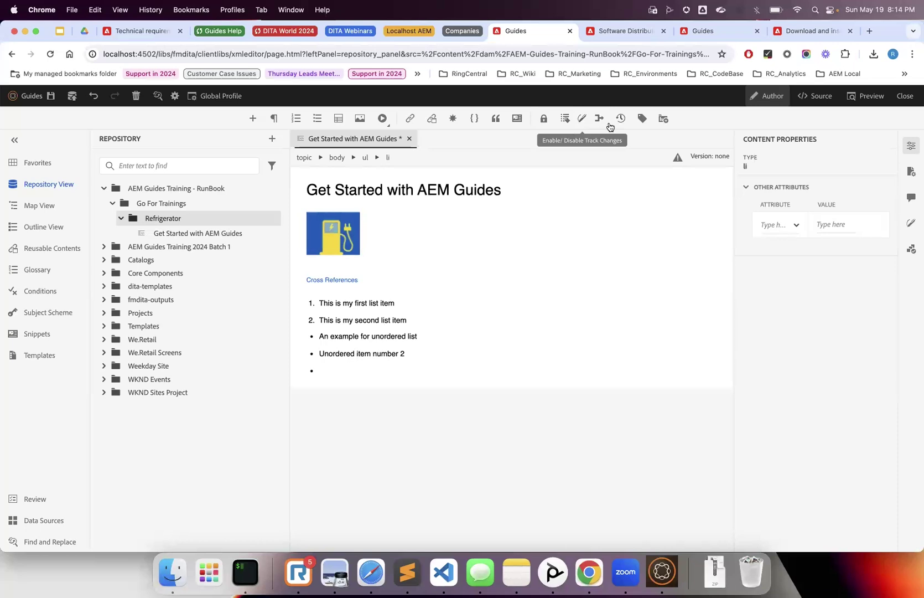
left_click(580, 121)
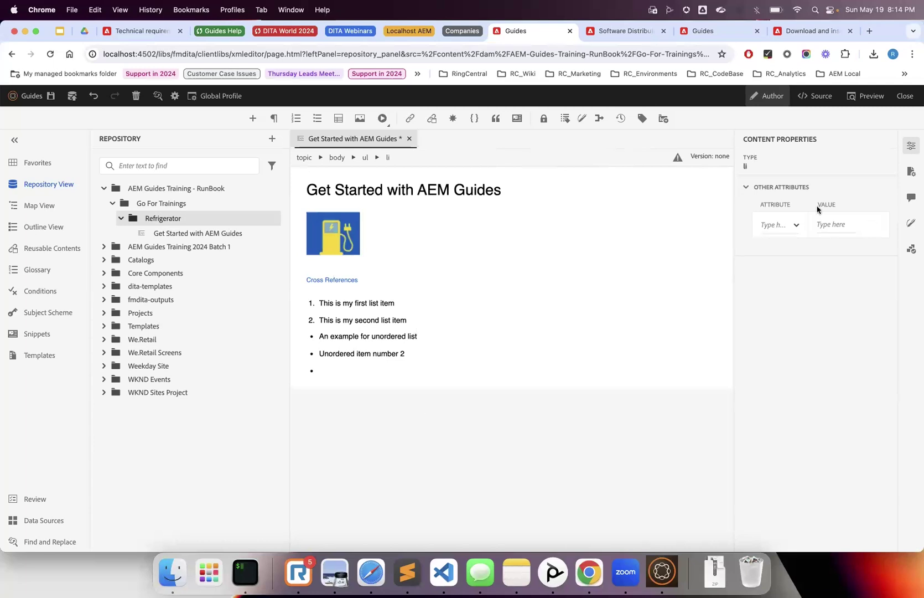
left_click(812, 99)
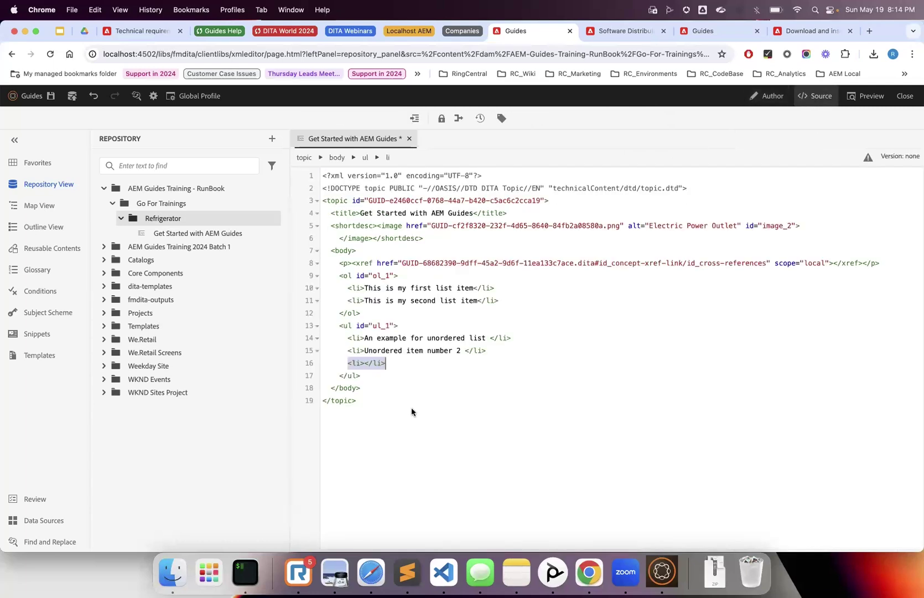
Step: Inspect the XML declaration and the DITA Topic DOCTYPE lines in the source
left_click_drag(408, 411, 321, 182)
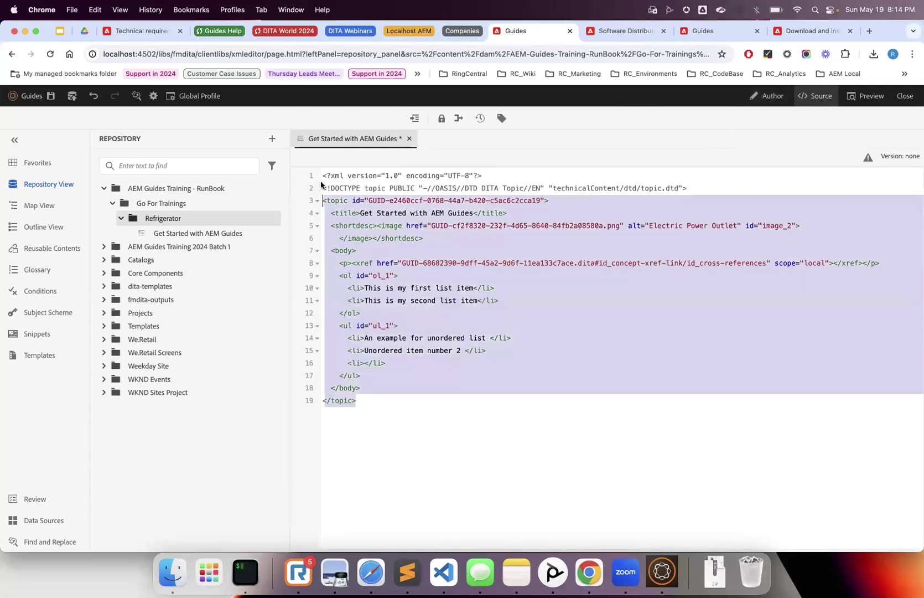
left_click(403, 200)
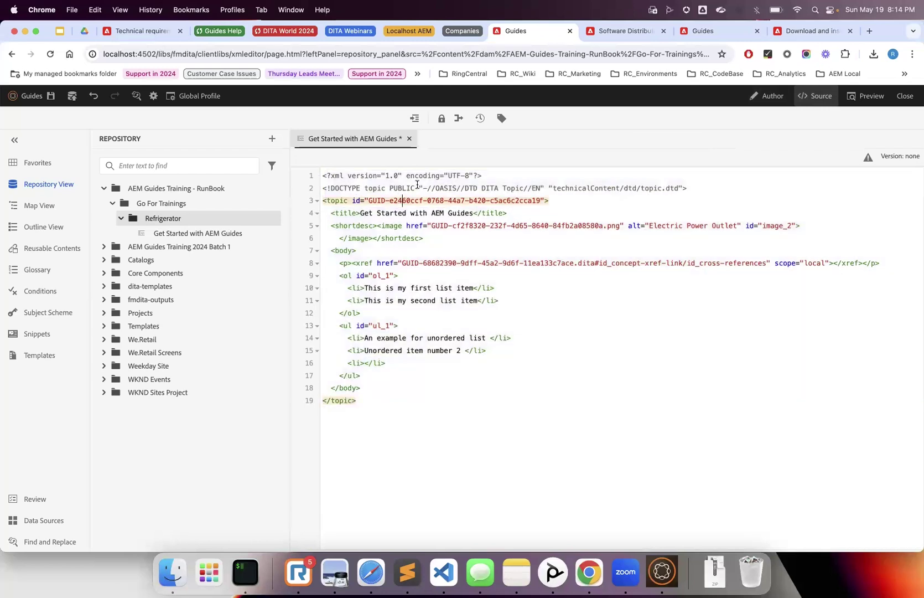
left_click(466, 188)
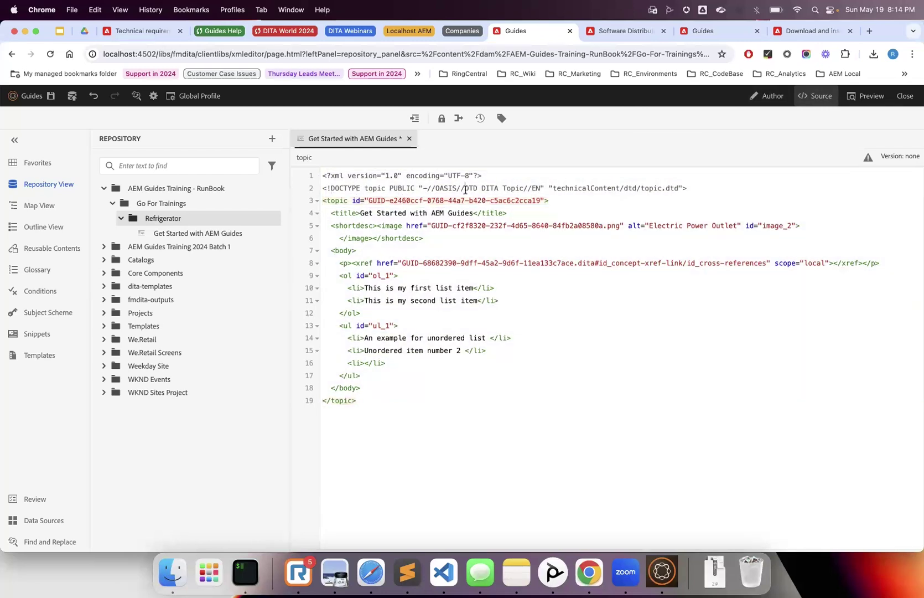
left_click_drag(466, 190, 542, 188)
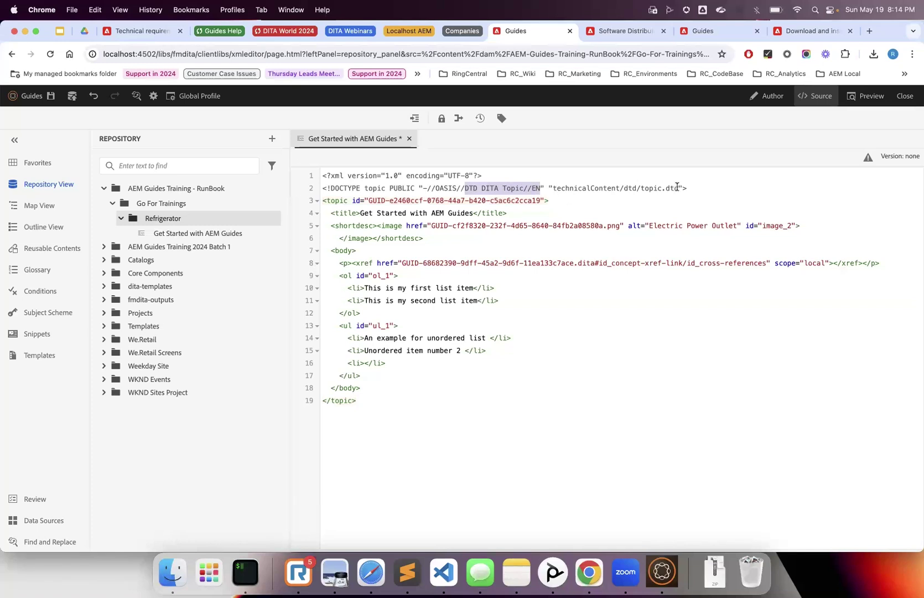
left_click(679, 188)
left_click_drag(679, 188, 552, 190)
double_click(449, 175)
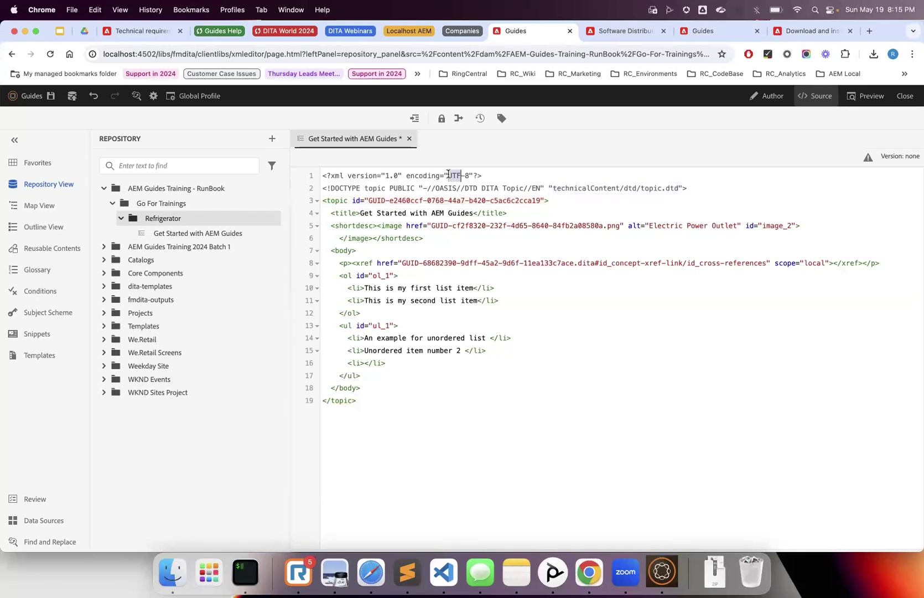
triple_click(449, 175)
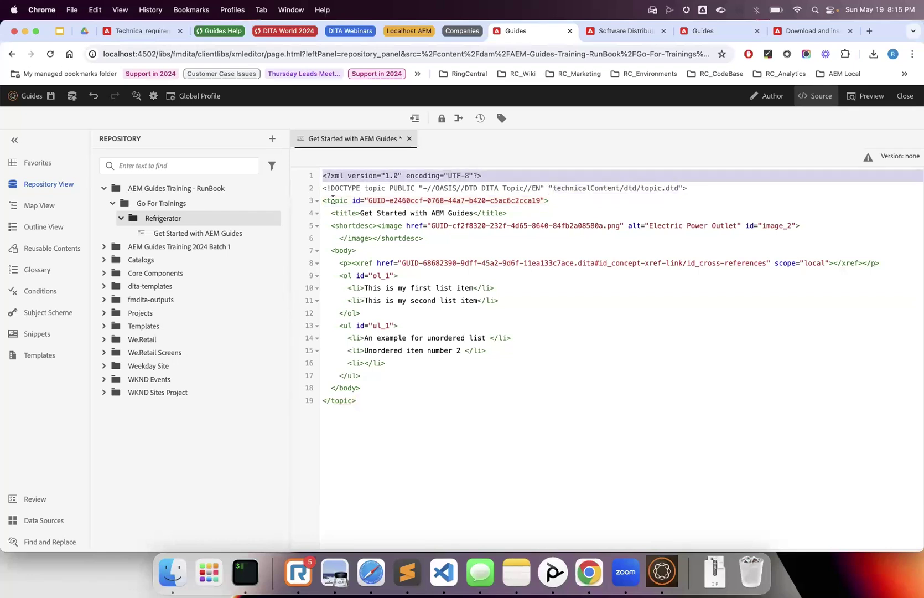
Step: Review the topic, image and body elements, then render the topic in Preview
left_click(329, 201)
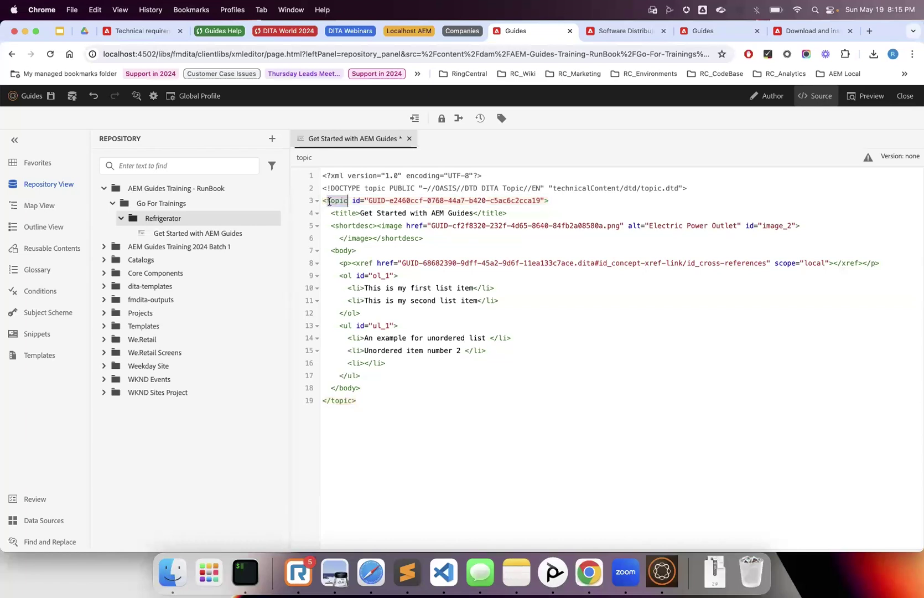
left_click(369, 201)
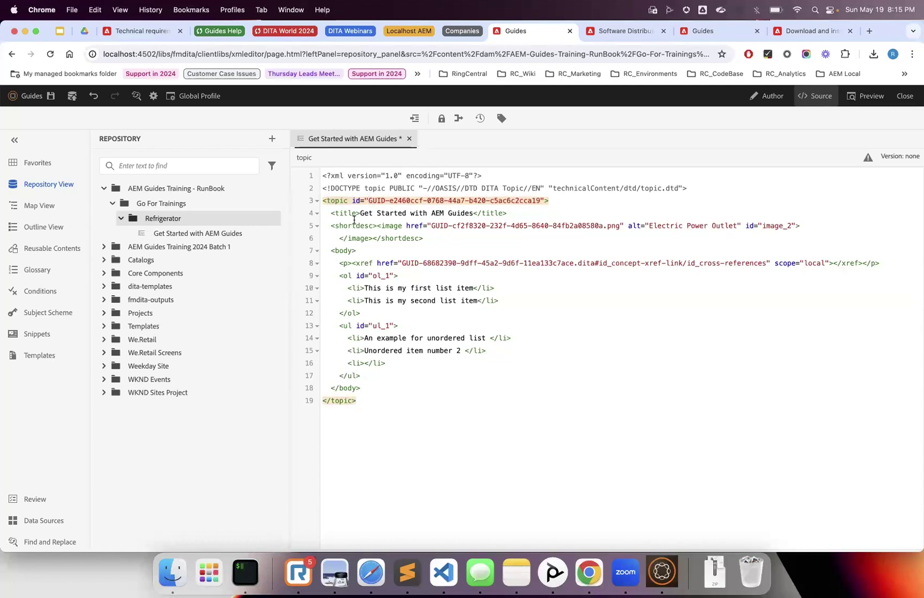
left_click(340, 224)
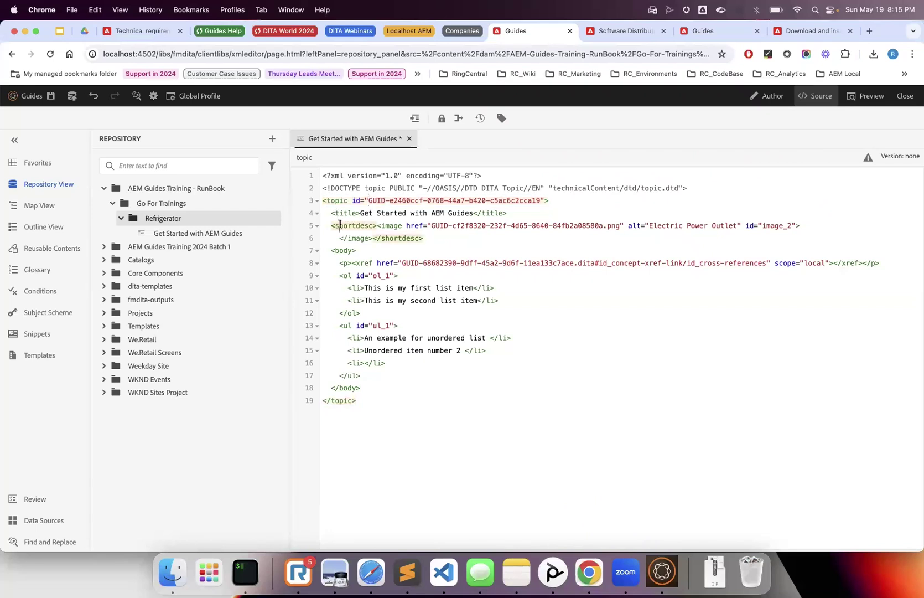
left_click(381, 225)
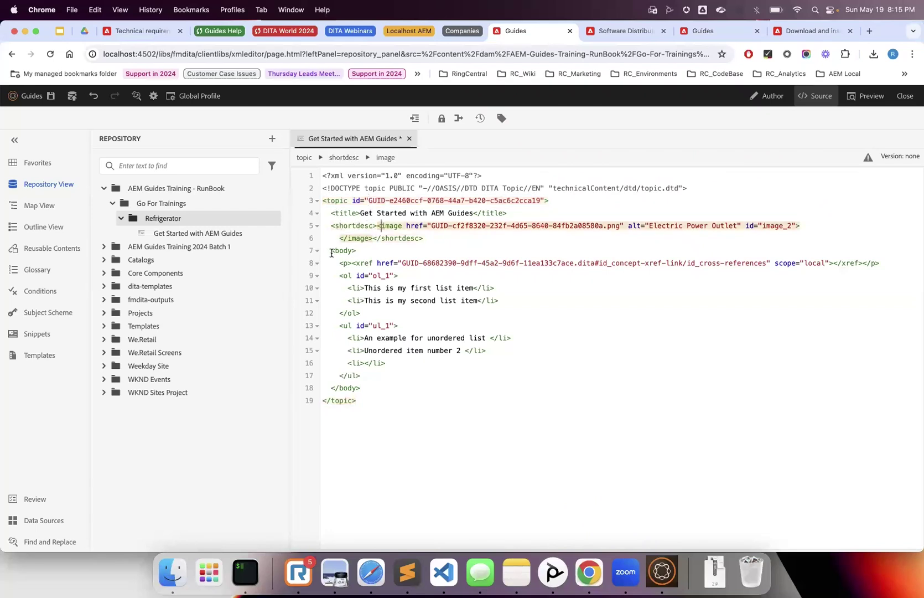
left_click_drag(326, 250, 377, 394)
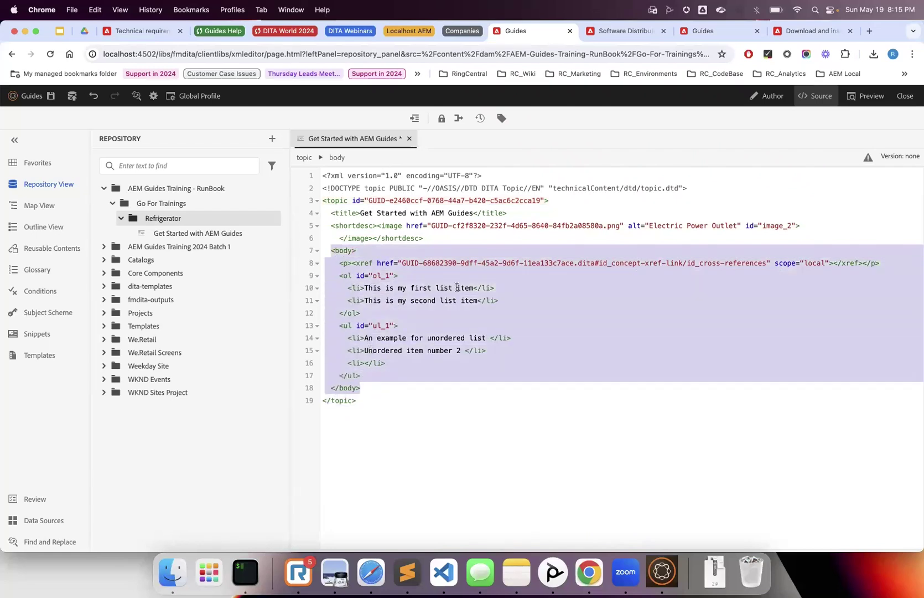
left_click(862, 101)
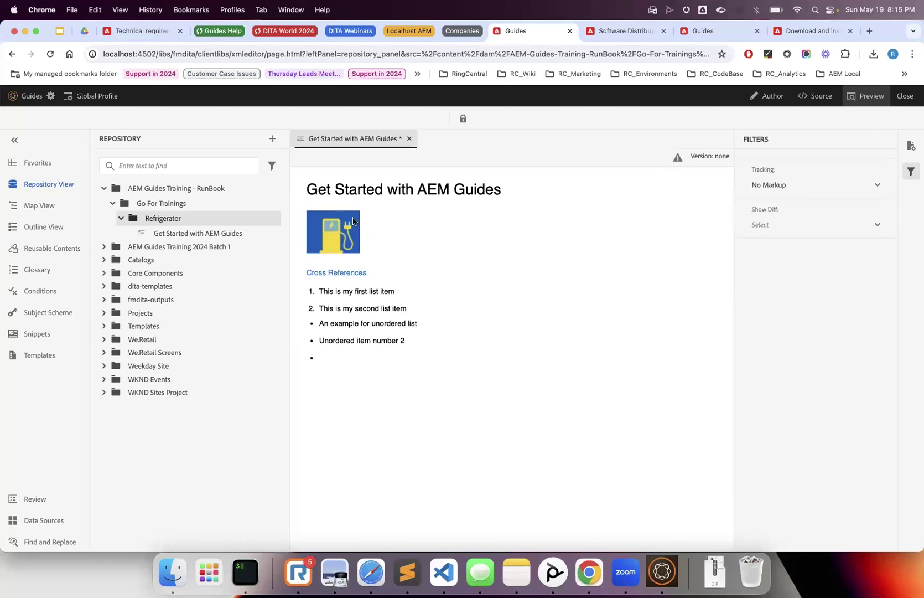
Step: Return to Author view, save all changes, and open Save as New Version (last version none)
left_click(770, 96)
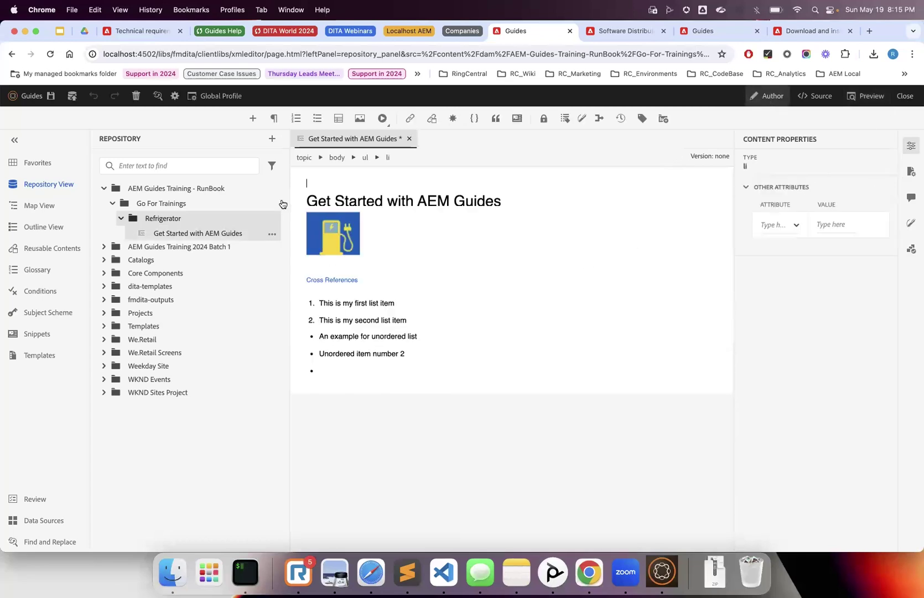
left_click(49, 97)
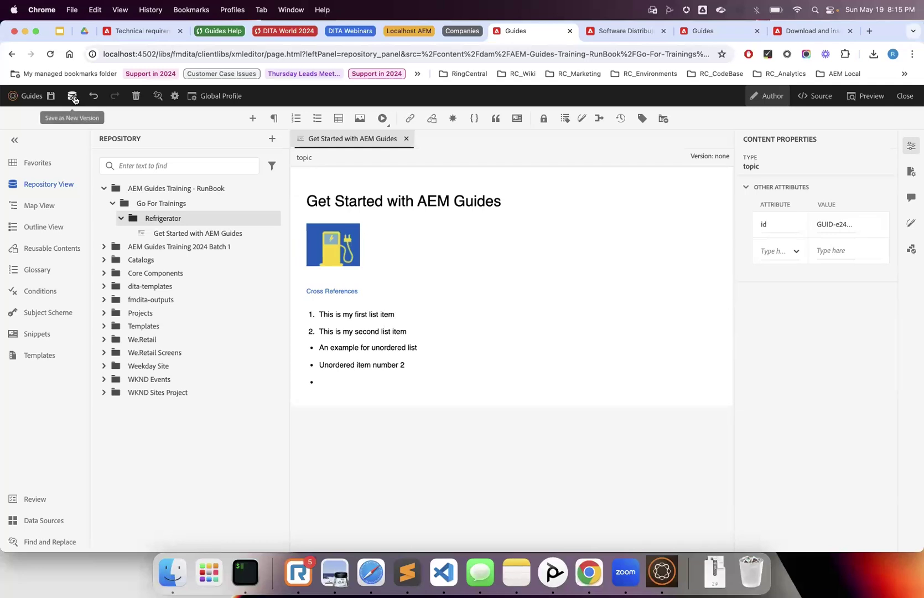
triple_click(719, 155)
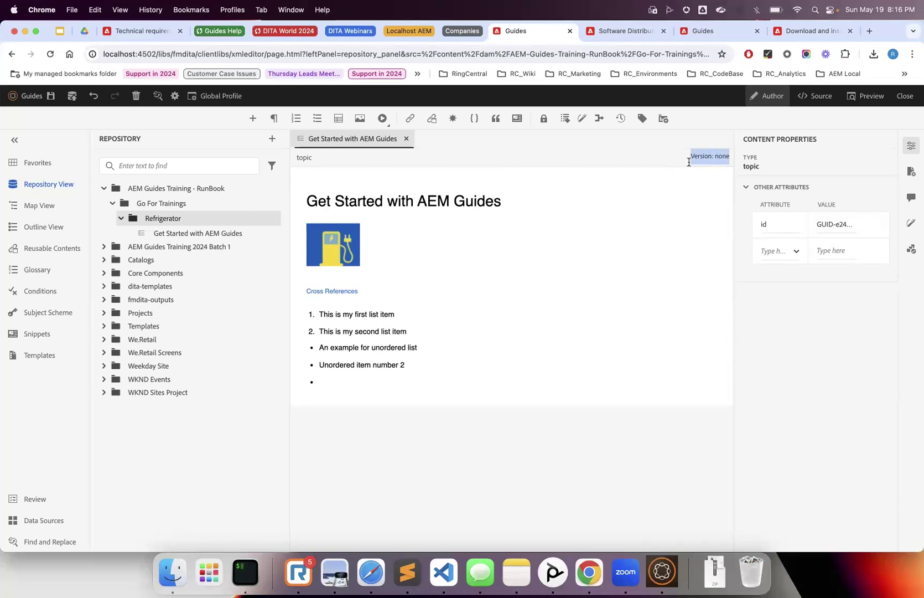
left_click_drag(711, 152, 692, 160)
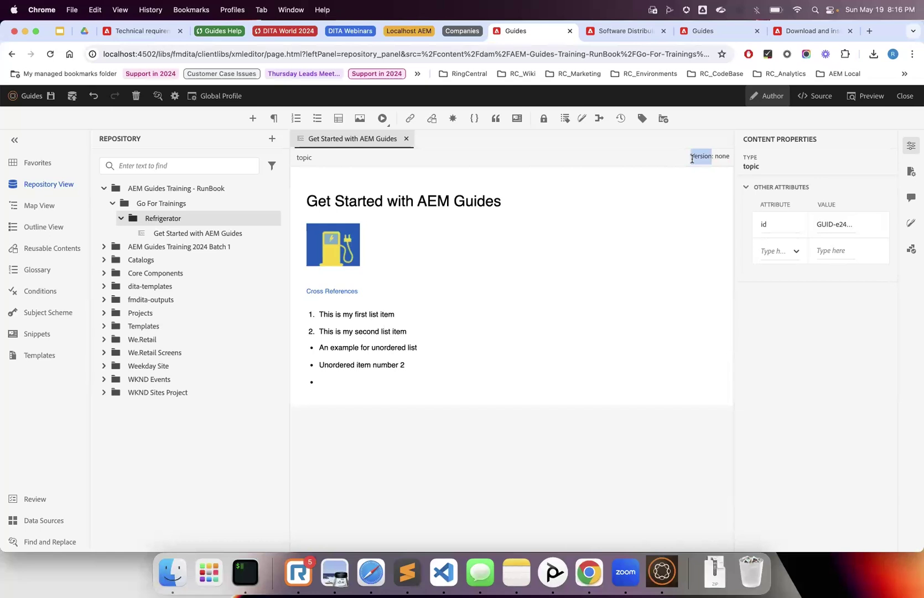
left_click(72, 97)
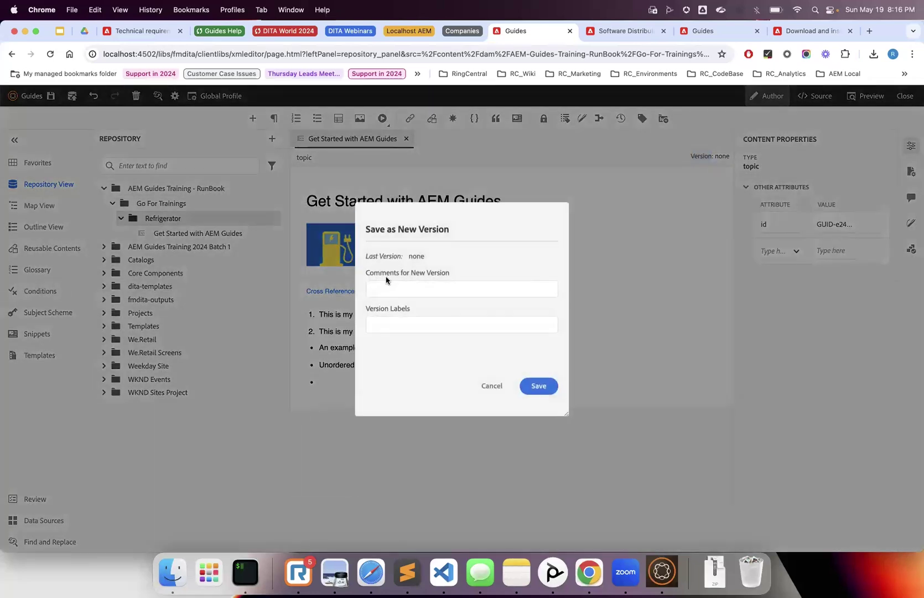
Step: Replace the default version label with 1.0
left_click(381, 289)
left_click(384, 325)
type("Base 1")
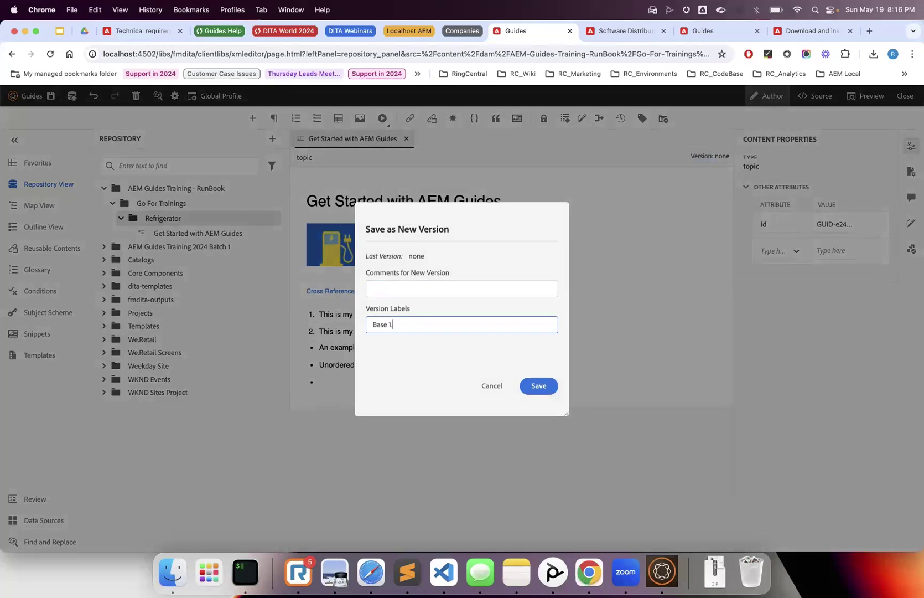
key("super+a")
type("1.0")
Step: Add the comment 'First draft of the topic "get started with aem guides"' and save the version
left_click(398, 291)
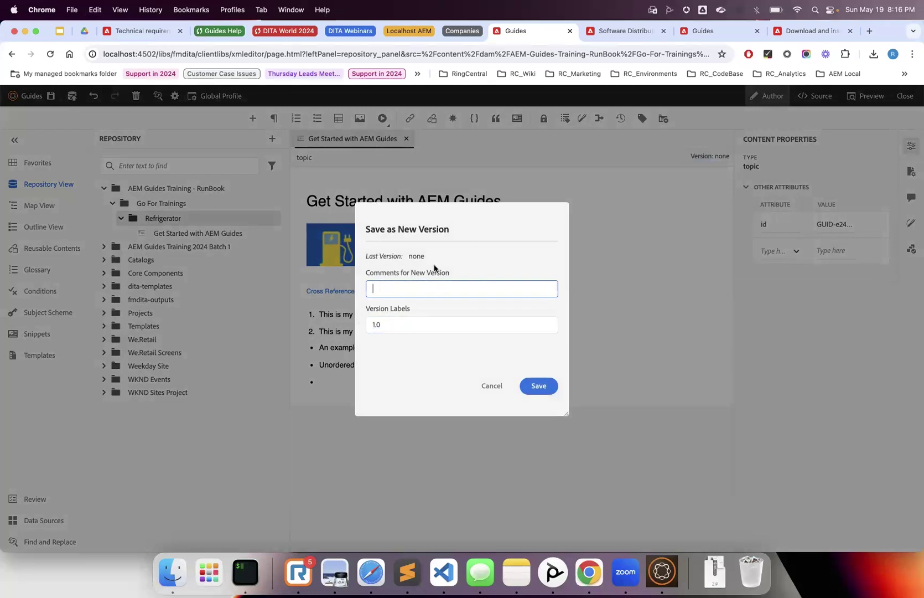
type("First draft of the topic get started")
left_click(439, 289)
type("\"")
left_click(475, 288)
type("\"")
type("aem g")
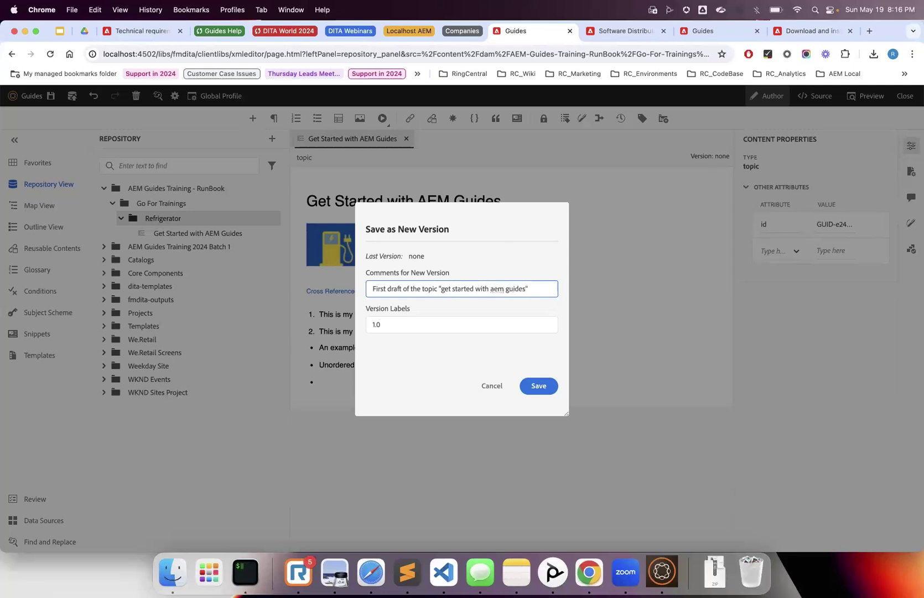
left_click(544, 387)
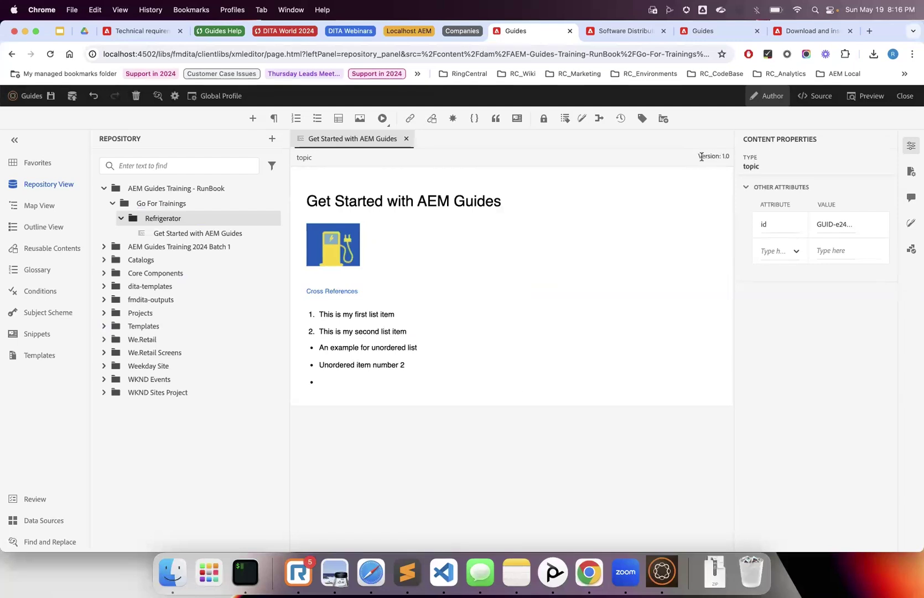
Step: Type 'dfwrej' into the empty bullet and add another empty bullet below it
left_click_drag(698, 157, 726, 159)
left_click(338, 382)
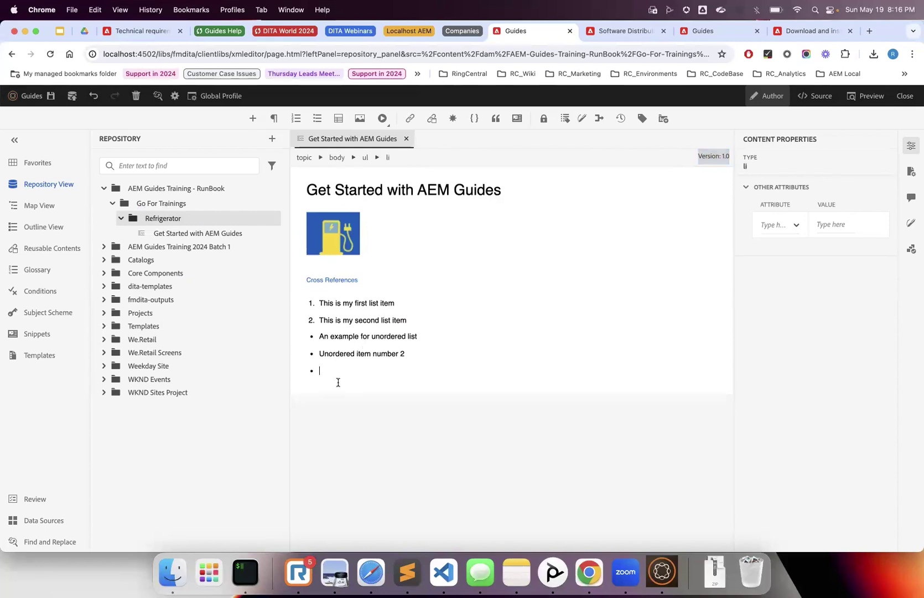
type("dfwrejl")
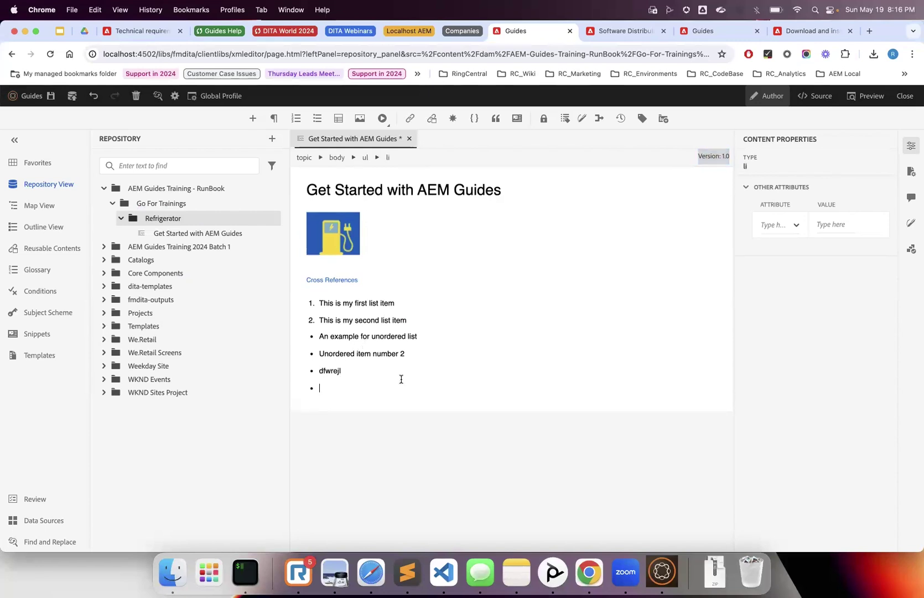
key("Return")
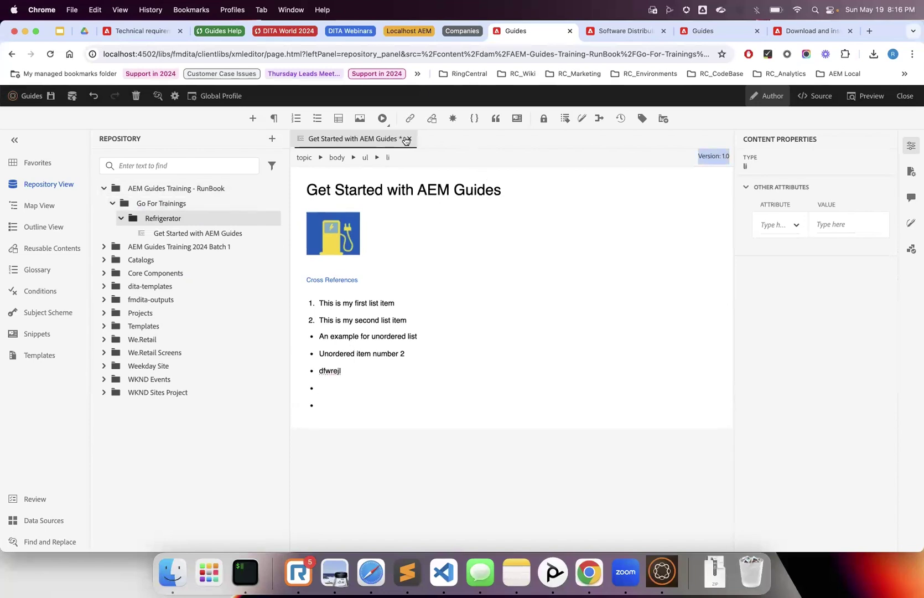
left_click(638, 202)
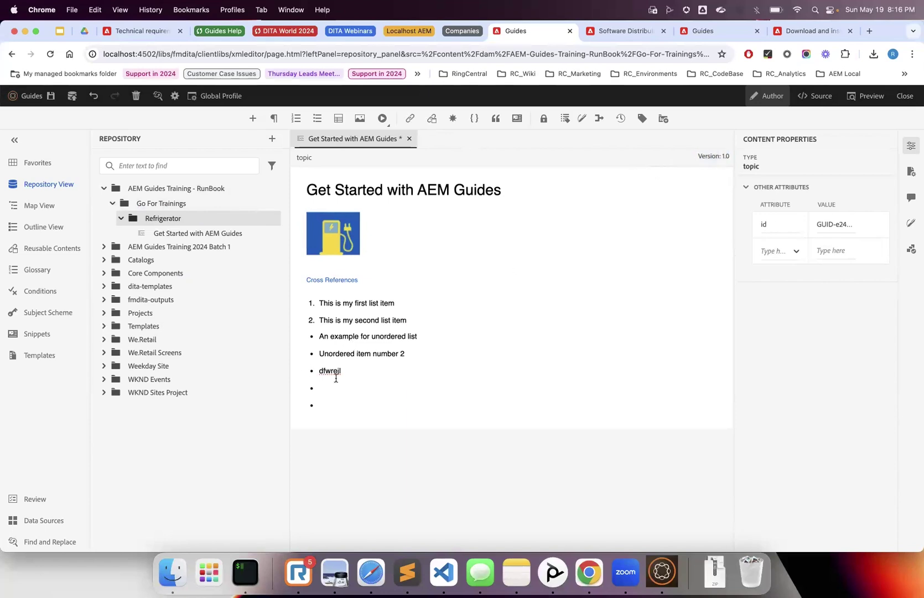
Step: Save the edited topic, then save it as new version 1.1
left_click(51, 97)
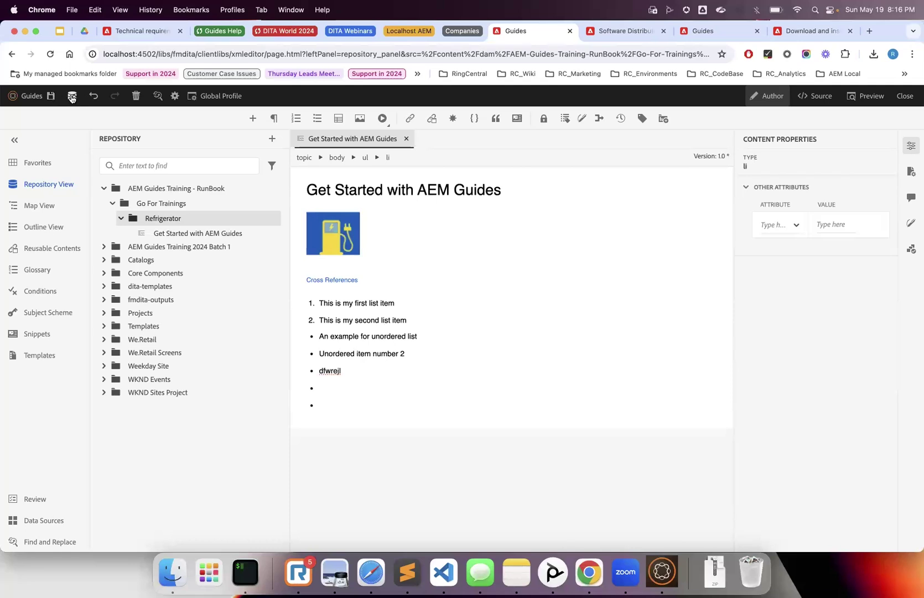
left_click(72, 97)
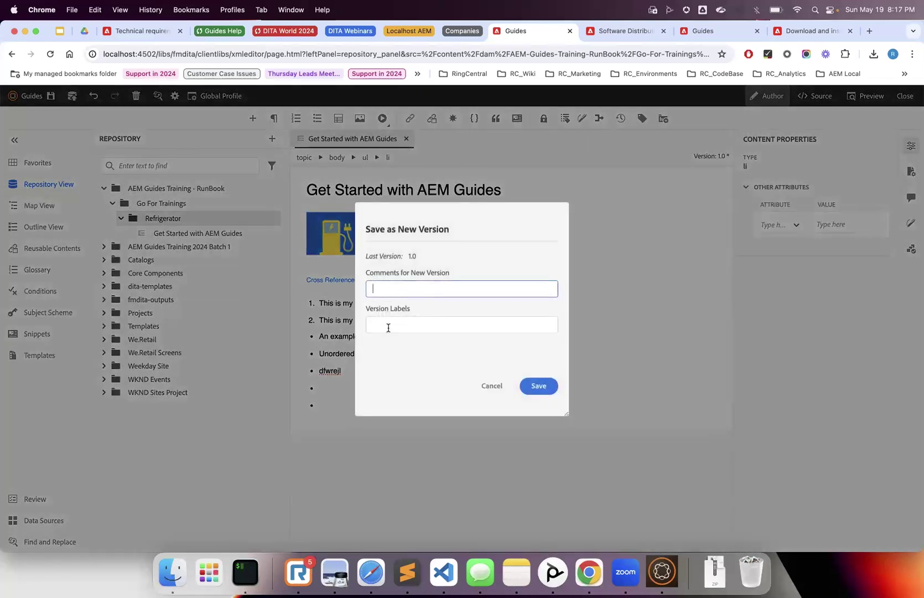
left_click(388, 325)
type("1.1")
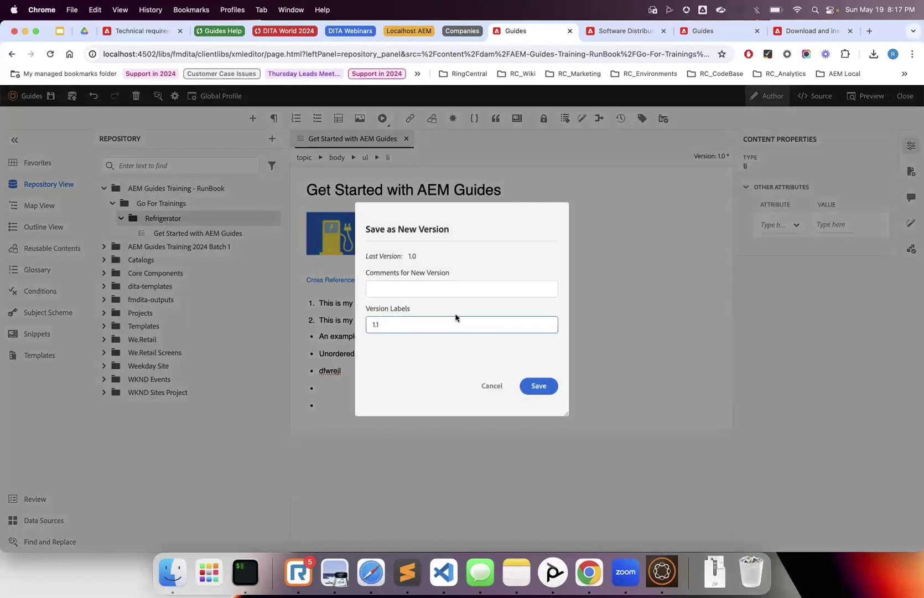
left_click(385, 288)
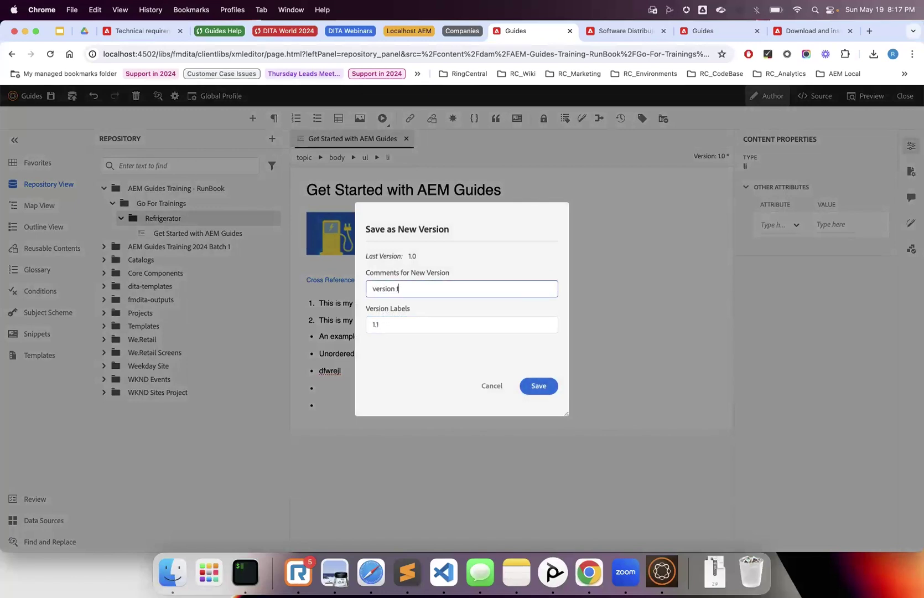
left_click(538, 386)
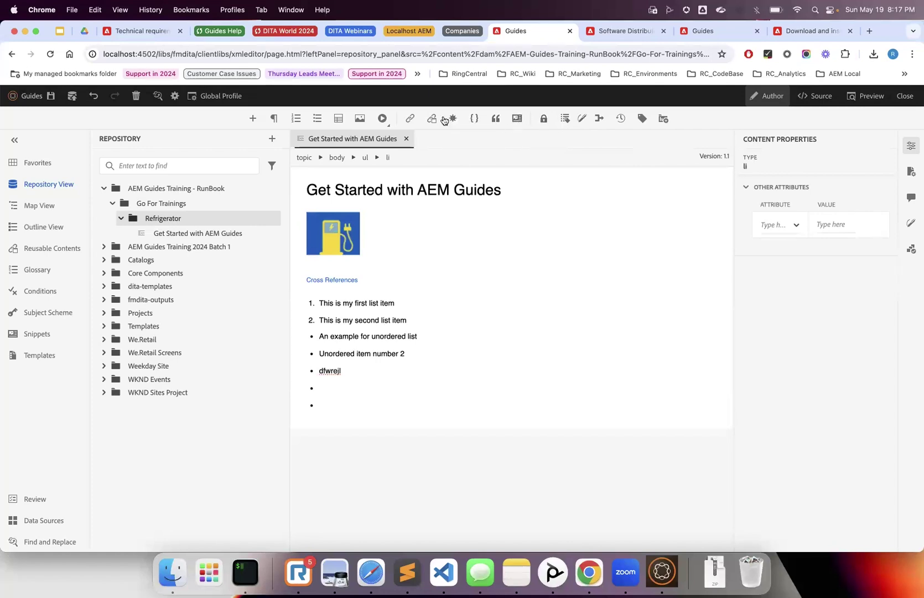
Step: Toggle element tags, list versions 1.0 and 1.1 in Version History, then open the BlackBerry Cylance docs tab
left_click(562, 120)
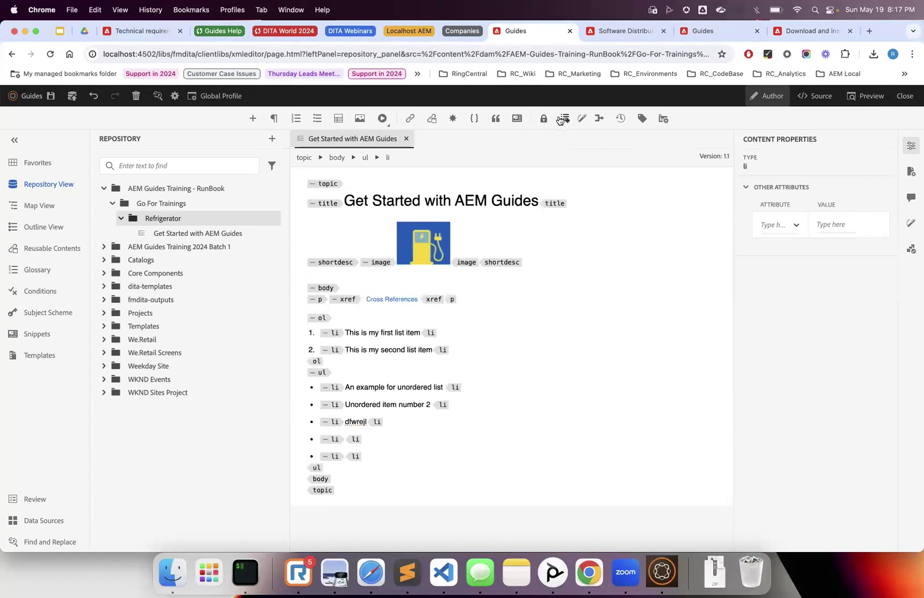
left_click(561, 119)
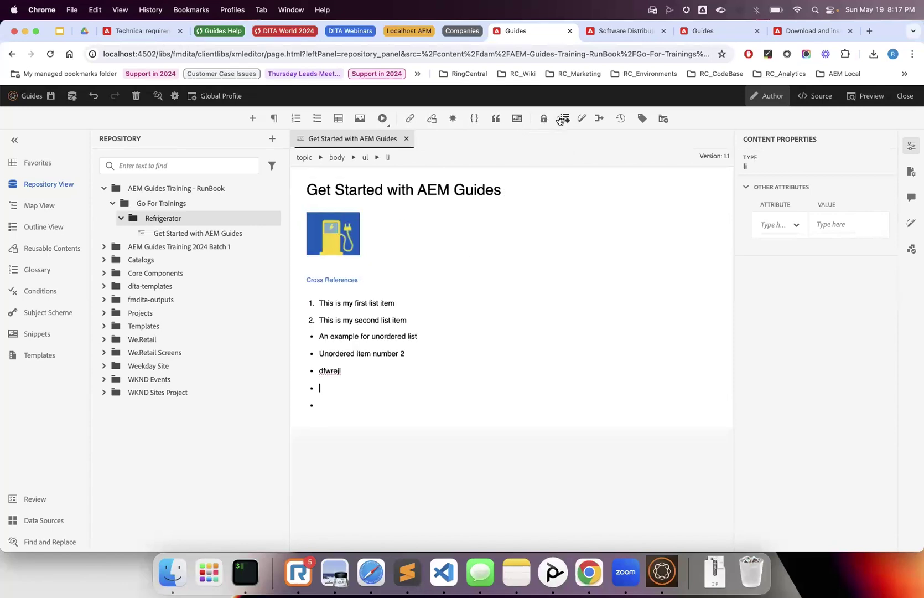
left_click(621, 118)
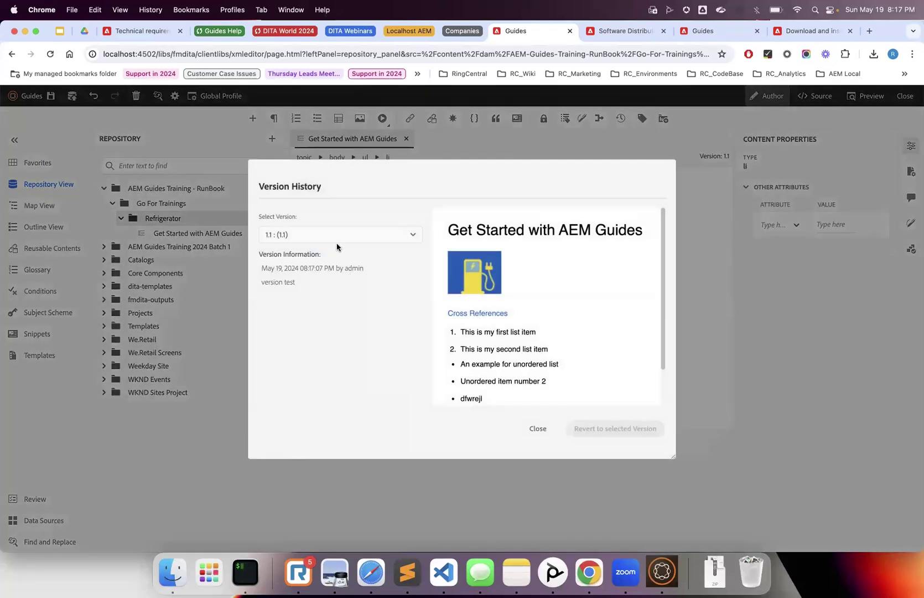
left_click(337, 242)
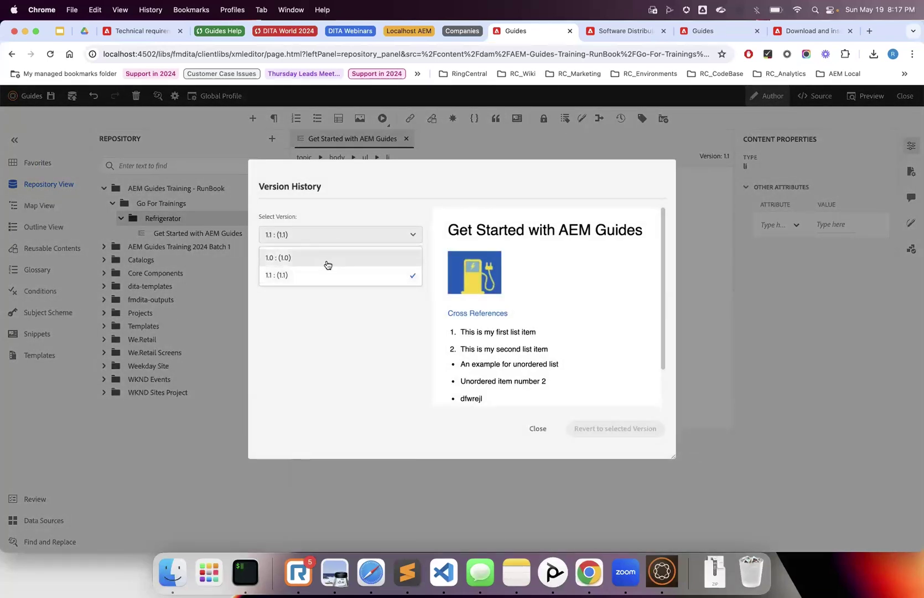
left_click(462, 34)
left_click(457, 35)
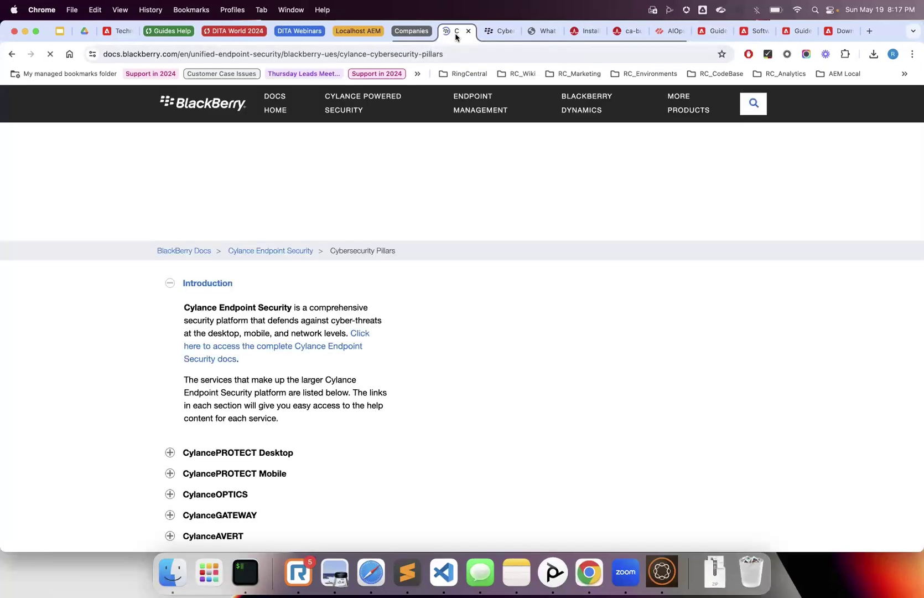
Step: View the BlackBerry Optics overview page, then list the available JasperReports documentation versions
left_click(539, 31)
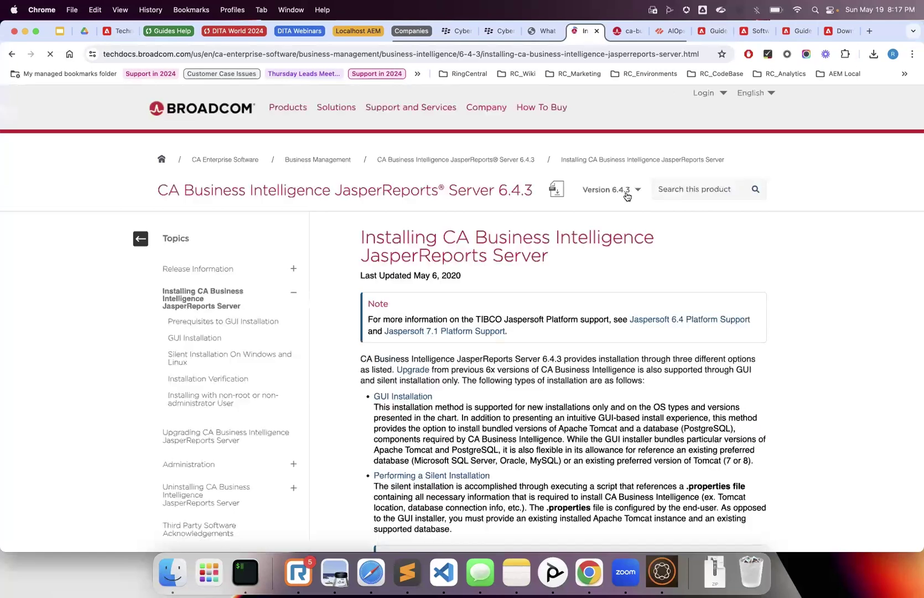
left_click(626, 194)
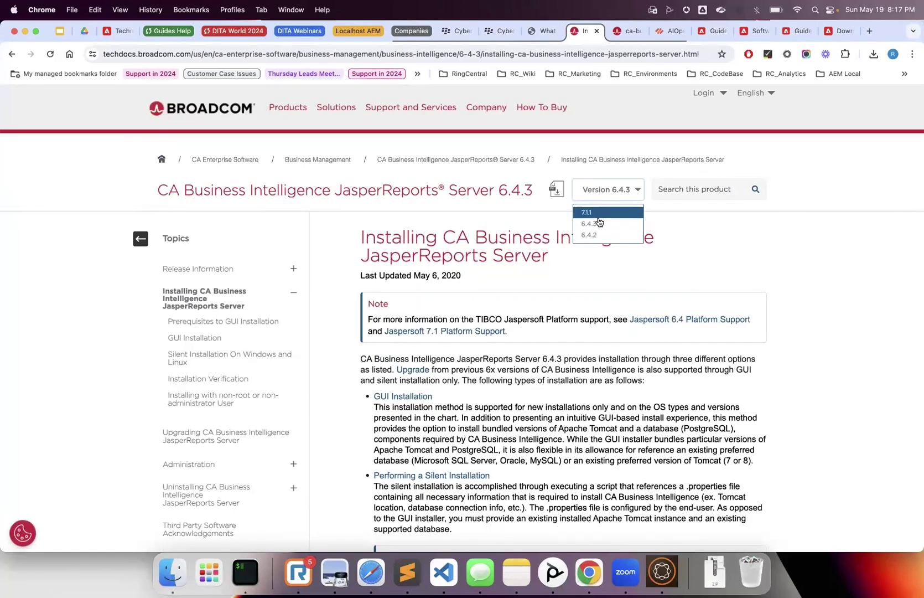